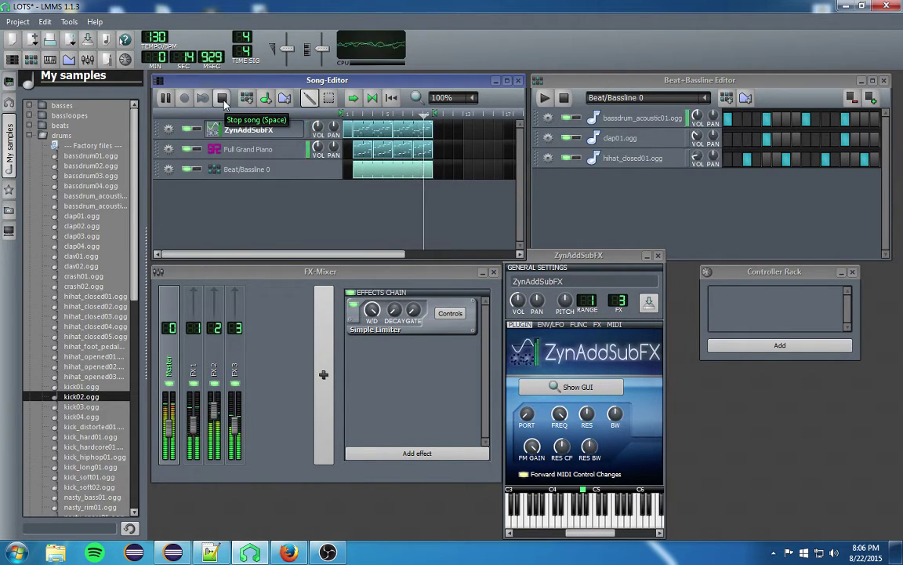
Step: Stop the song, mute the ZynAddSubFX track, and audition the remaining tracks from about bar 2
{"action": "left_click", "coordinate": [223, 99]}
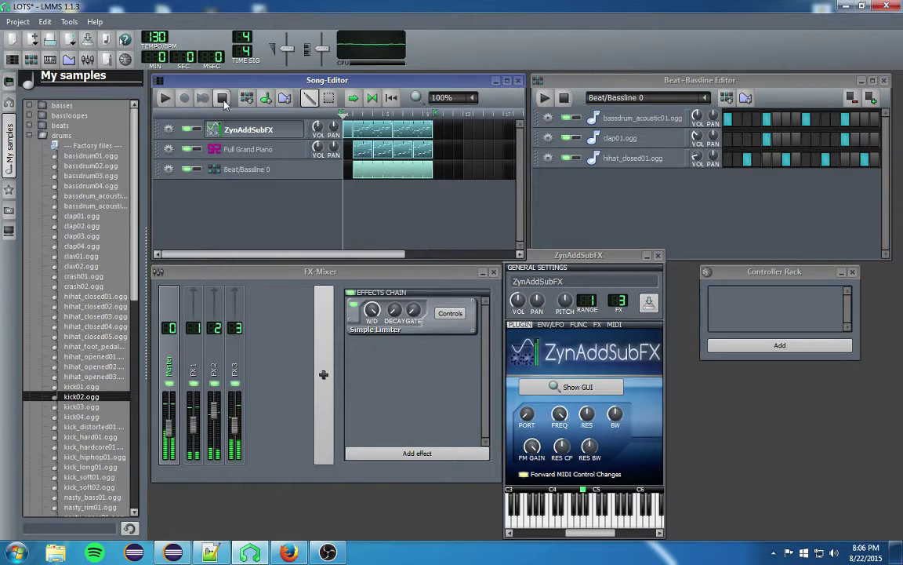
{"action": "left_click", "coordinate": [190, 170]}
{"action": "left_click", "coordinate": [190, 130]}
{"action": "left_click", "coordinate": [190, 149]}
{"action": "left_click", "coordinate": [190, 169]}
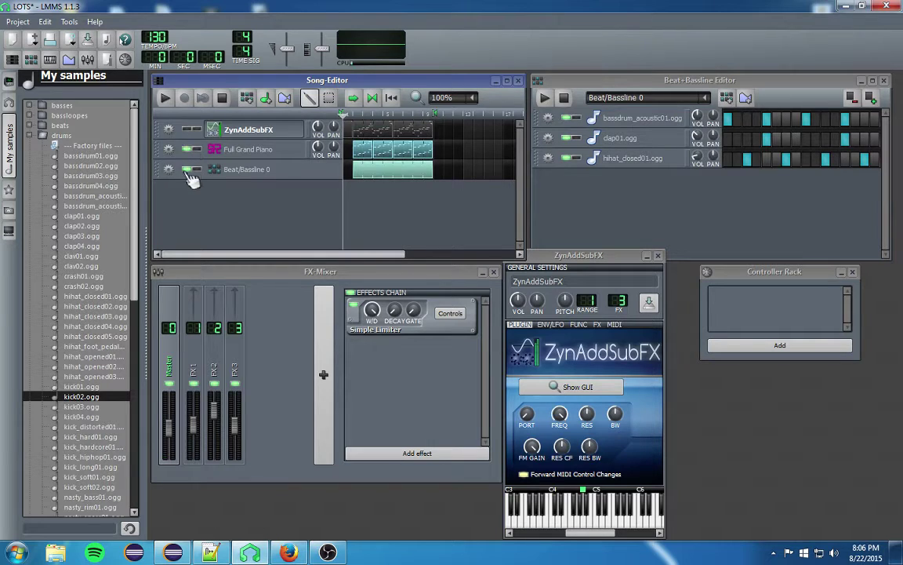
{"action": "left_click", "coordinate": [353, 116]}
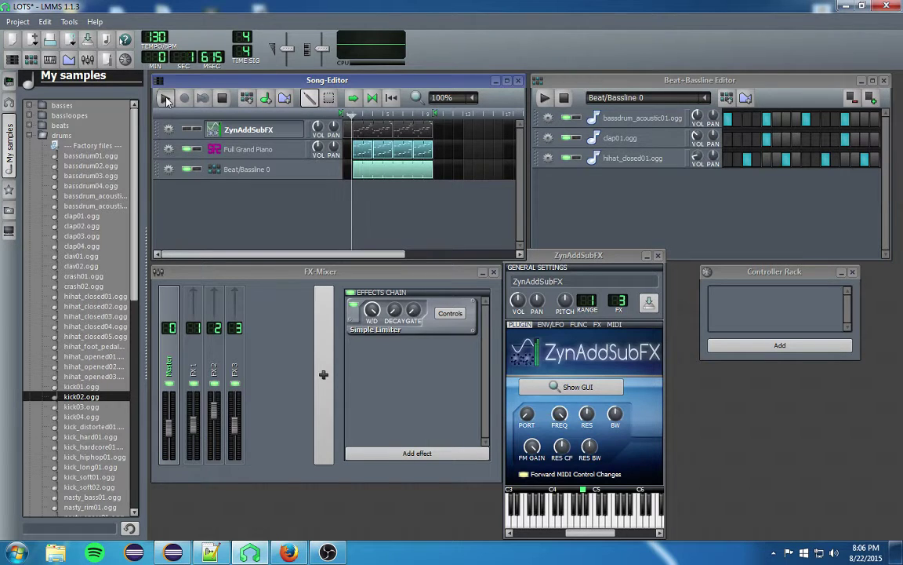
{"action": "left_click", "coordinate": [165, 99]}
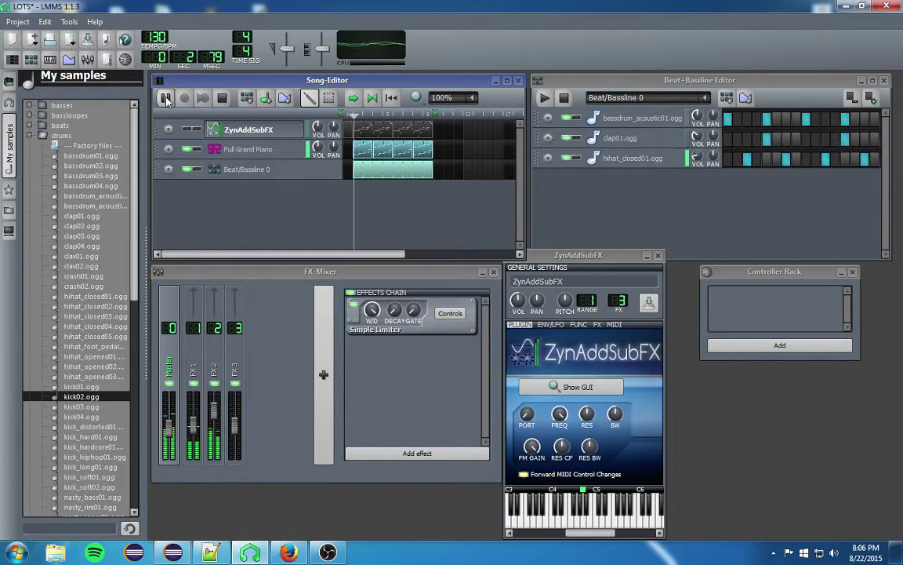
{"action": "left_click", "coordinate": [223, 98]}
Step: Mute the Full Grand Piano and Beat/Bassline 0 tracks, unmute ZynAddSubFX, and audition it alone
{"action": "left_click", "coordinate": [192, 149]}
{"action": "left_click", "coordinate": [191, 170]}
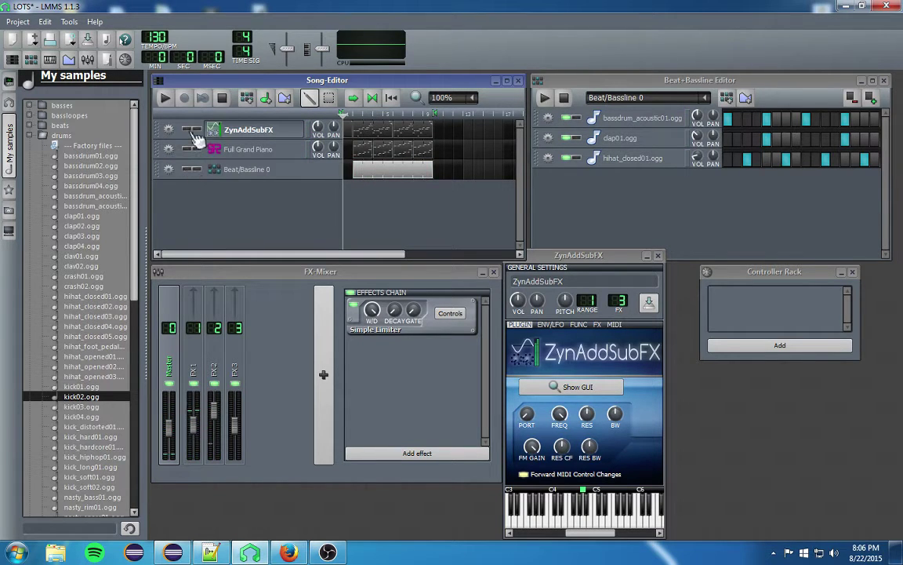
{"action": "left_click", "coordinate": [190, 130]}
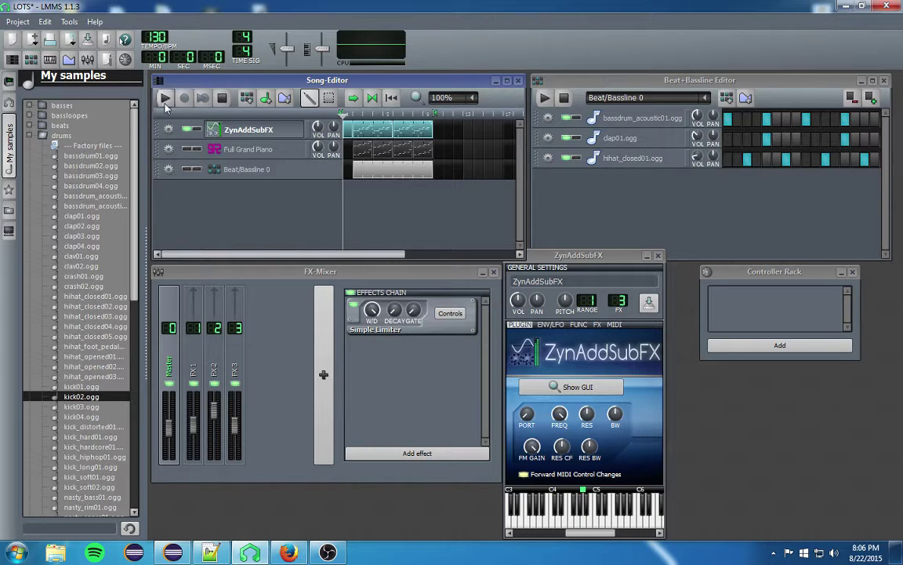
{"action": "left_click", "coordinate": [165, 105]}
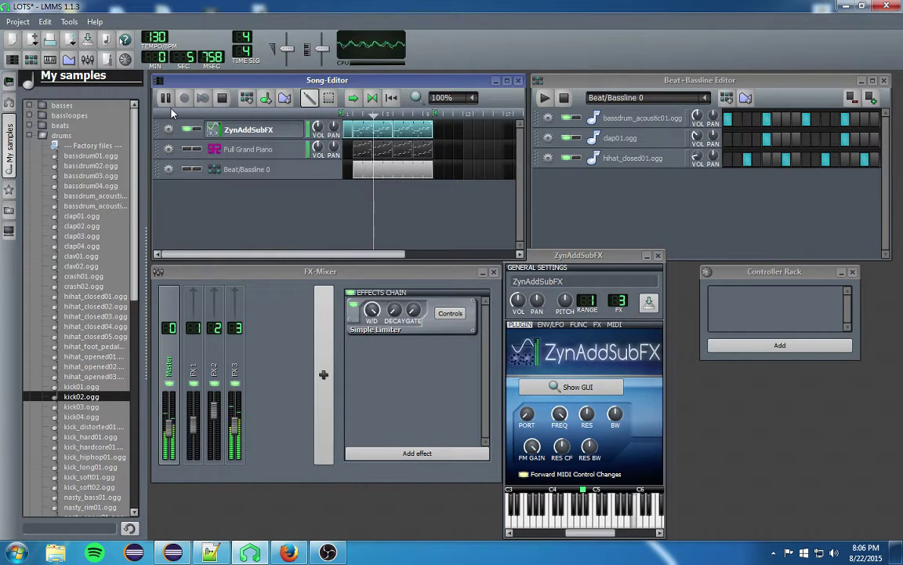
{"action": "left_click", "coordinate": [222, 97]}
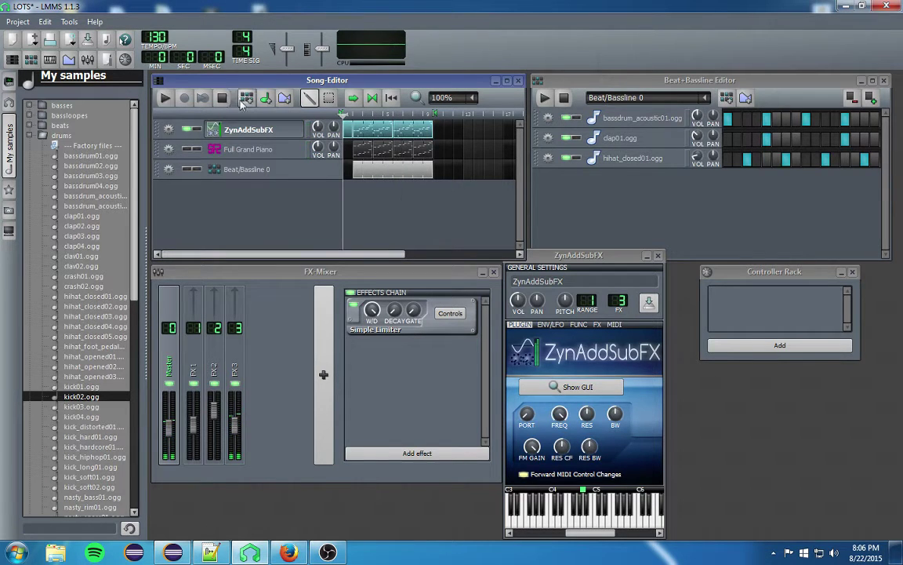
Step: Add a second ZynAddSubFX instrument track to the song from the instrument plugins
{"action": "left_click", "coordinate": [7, 134]}
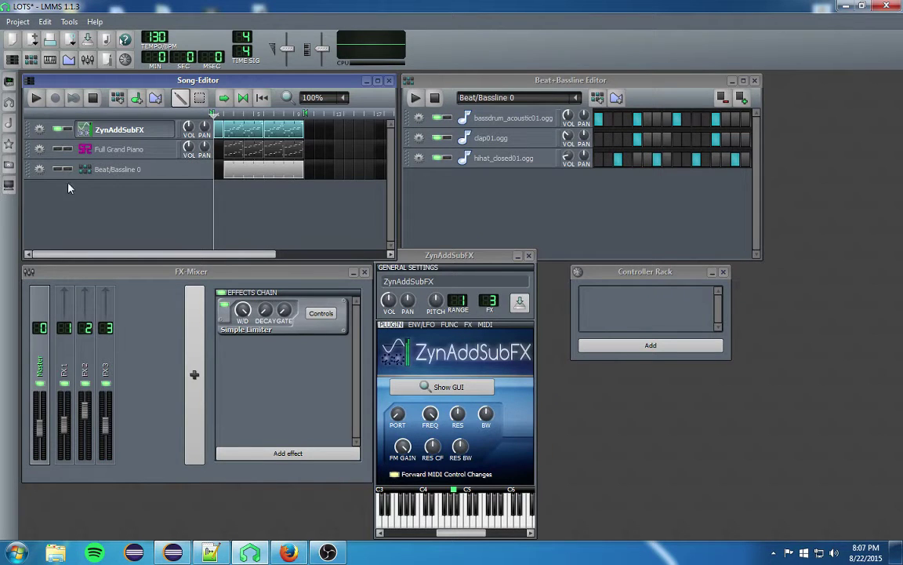
{"action": "left_click", "coordinate": [8, 78]}
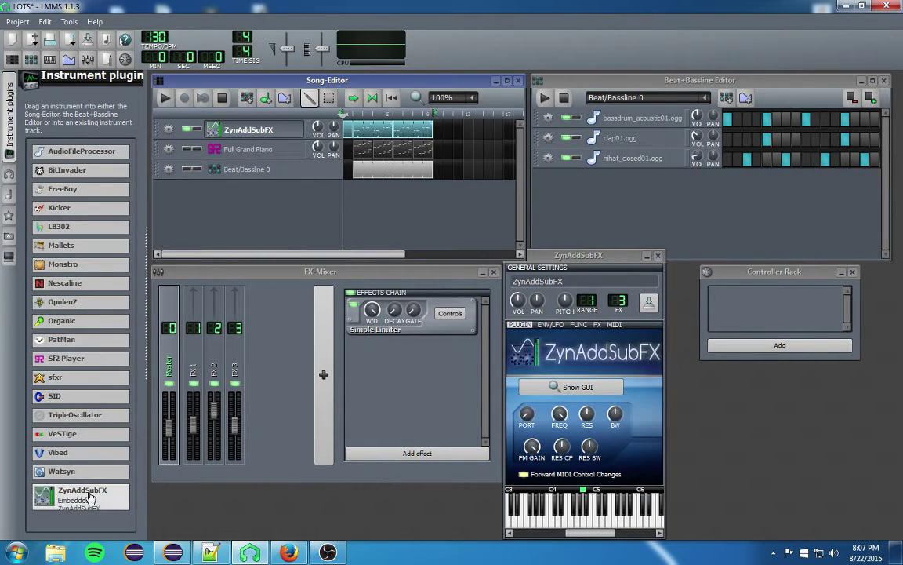
{"action": "left_click_drag", "start_coordinate": [78, 490], "coordinate": [235, 192]}
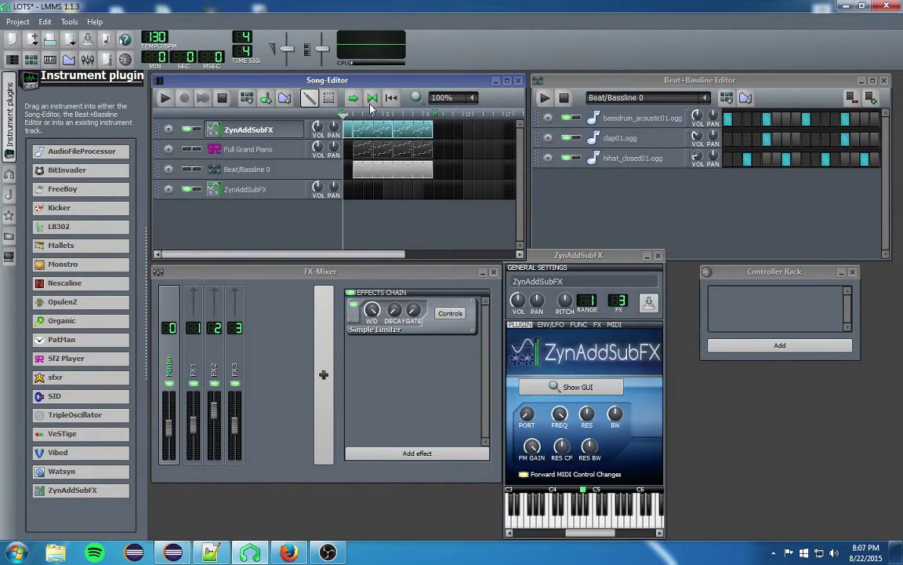
Step: Copy the first four-bar pattern of the original ZynAddSubFX track and paste it at bar 1 of the new track
{"action": "right_click", "coordinate": [375, 135]}
{"action": "left_click", "coordinate": [363, 187]}
{"action": "right_click", "coordinate": [353, 196]}
{"action": "left_click", "coordinate": [368, 264]}
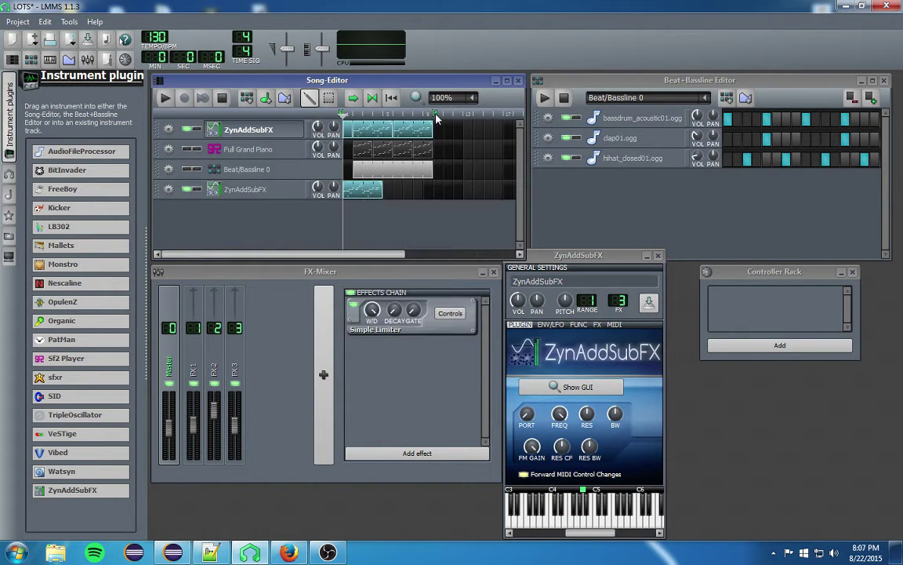
Step: Set the loop end point to the end of the pasted pattern, mute the original ZynAddSubFX track, and play the loop
{"action": "right_click", "coordinate": [436, 115]}
{"action": "right_click", "coordinate": [401, 112]}
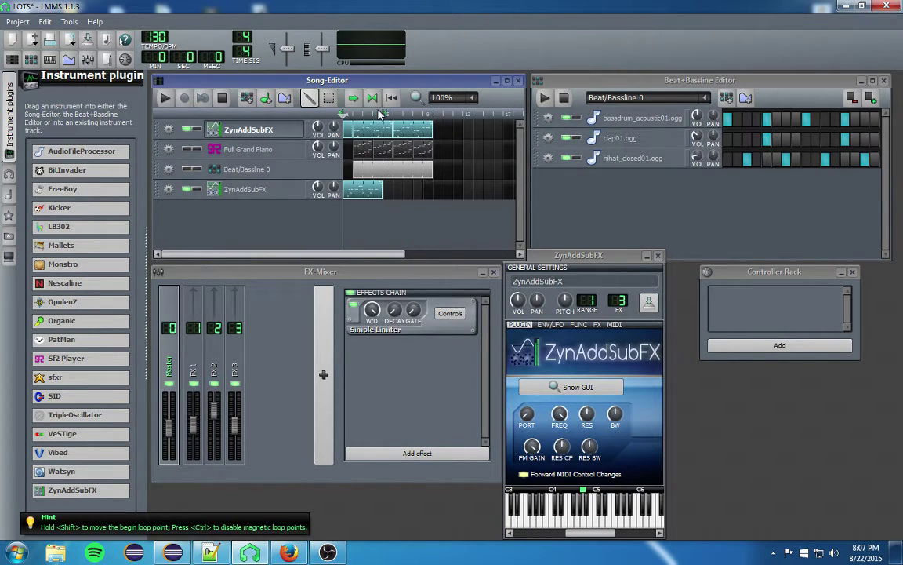
{"action": "right_click", "coordinate": [376, 115]}
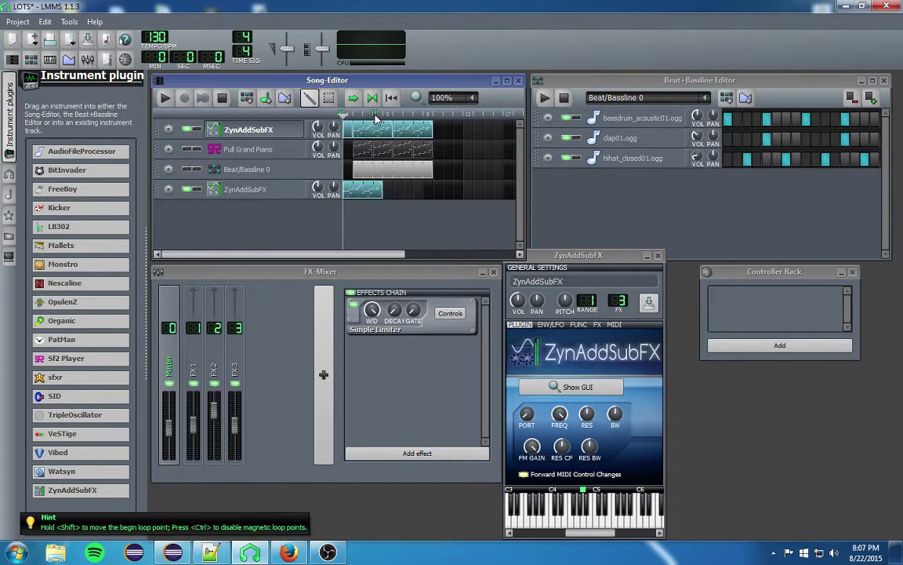
{"action": "left_click", "coordinate": [190, 129]}
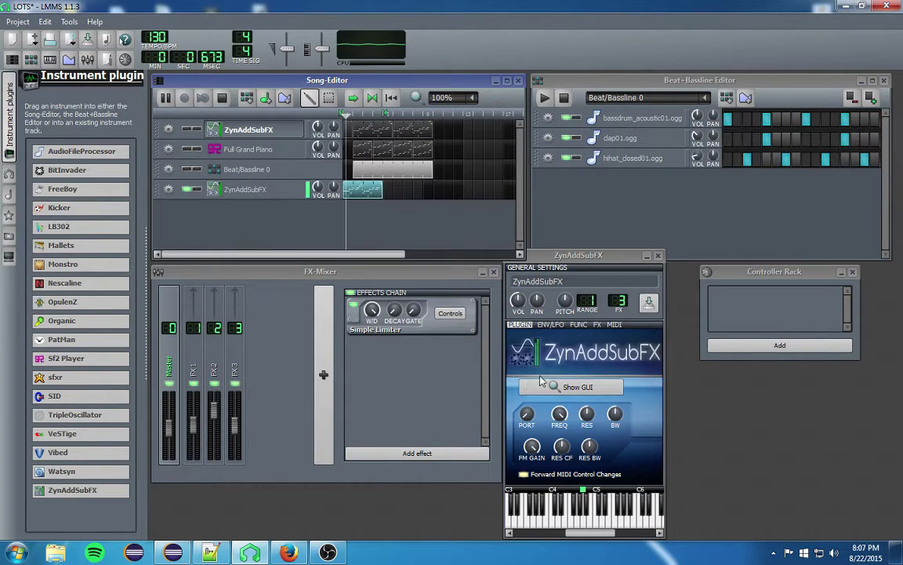
Step: Examine the frequency LFO settings in the original ZynAddSubFX instrument's ADsynth global parameters, then close its synth interface
{"action": "left_click", "coordinate": [576, 386]}
{"action": "left_click", "coordinate": [69, 292]}
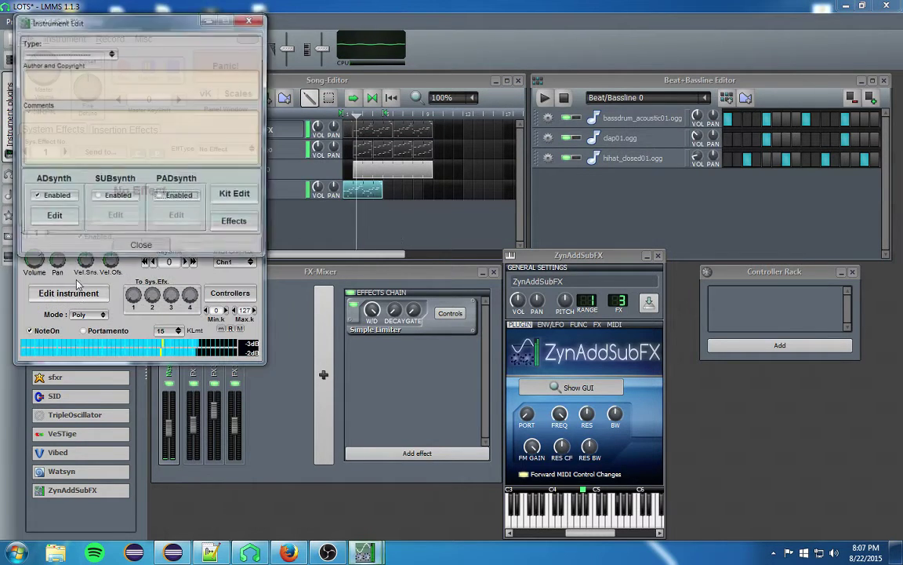
{"action": "left_click", "coordinate": [69, 220]}
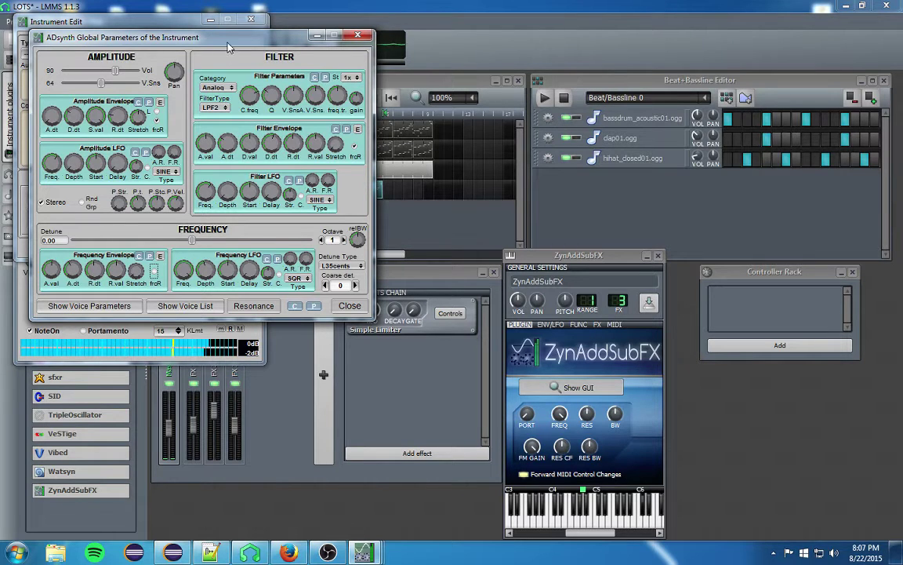
{"action": "left_click_drag", "start_coordinate": [228, 41], "coordinate": [532, 38]}
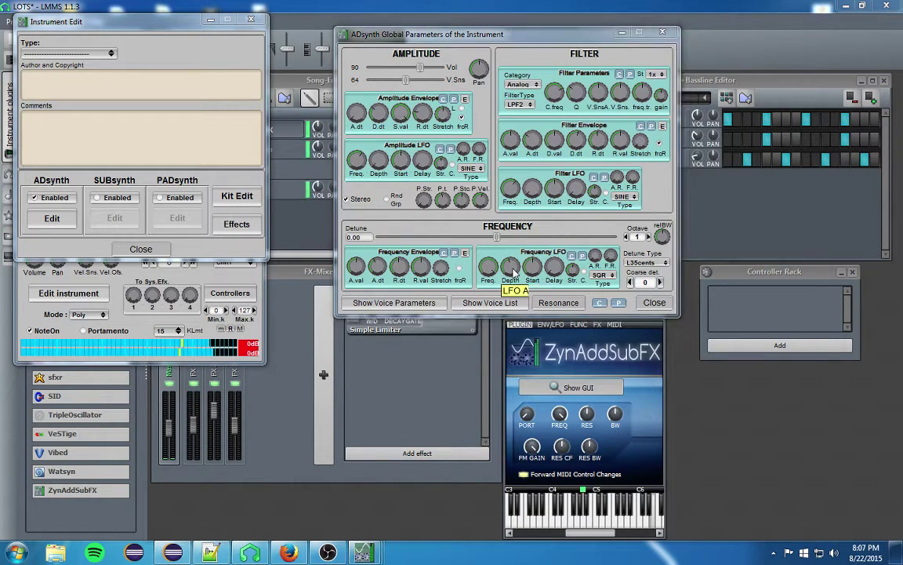
{"action": "left_click_drag", "start_coordinate": [510, 272], "coordinate": [511, 263]}
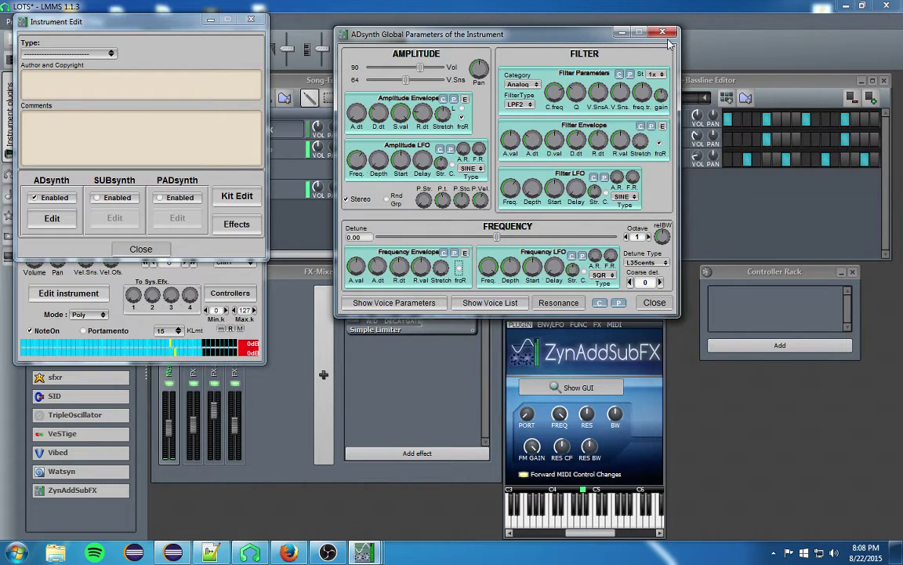
{"action": "left_click", "coordinate": [667, 33]}
{"action": "left_click", "coordinate": [613, 388]}
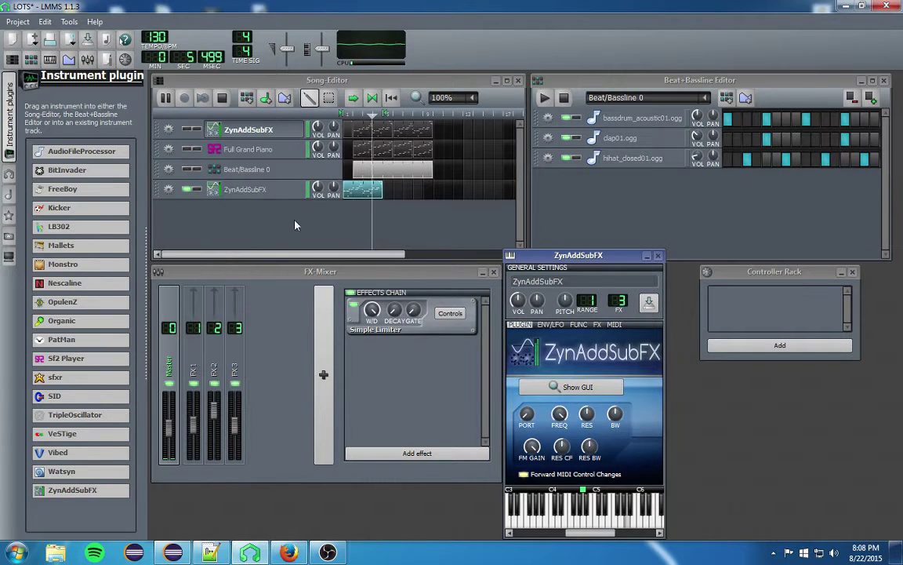
Step: Close the original instrument's window and open the ADsynth global parameters of the new ZynAddSubFX track's instrument
{"action": "left_click", "coordinate": [244, 189]}
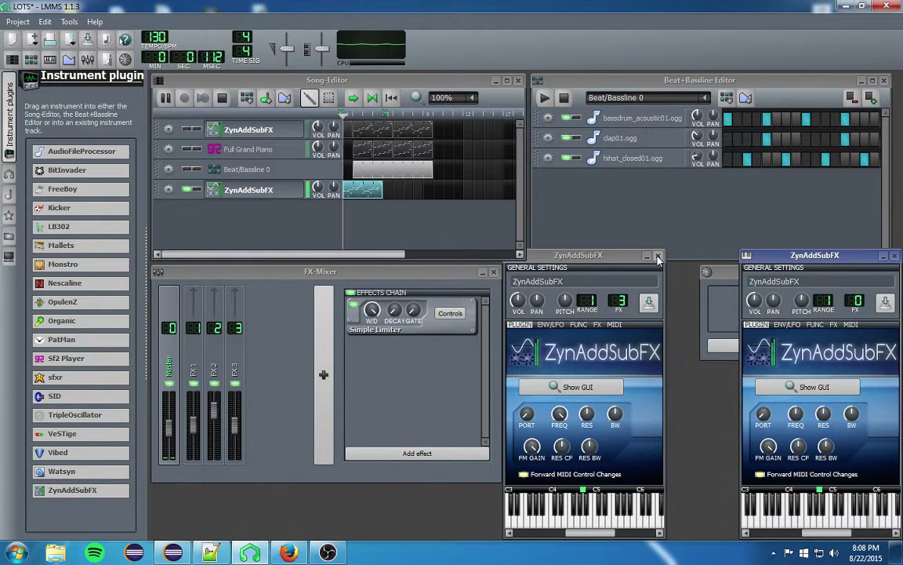
{"action": "left_click", "coordinate": [659, 257]}
{"action": "left_click", "coordinate": [815, 387]}
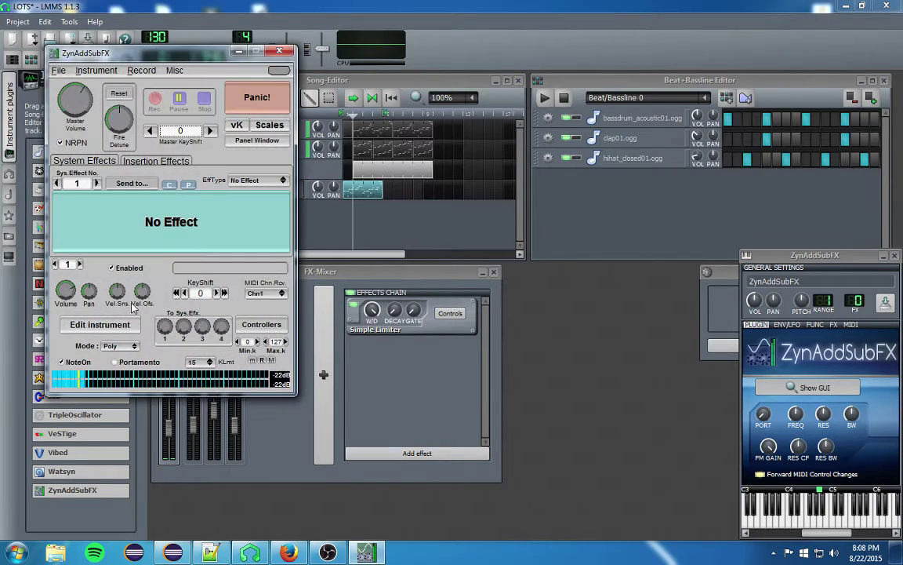
{"action": "left_click", "coordinate": [100, 323]}
{"action": "left_click", "coordinate": [92, 262]}
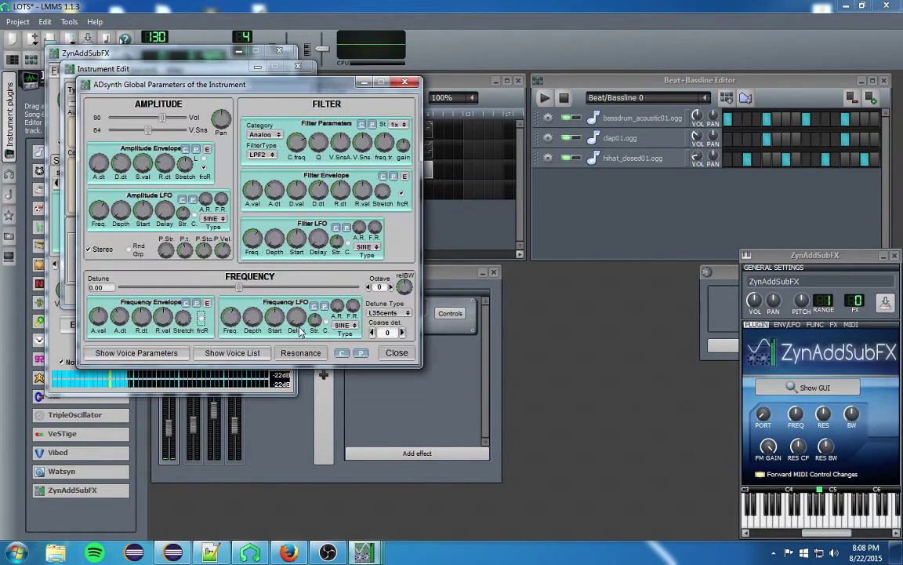
Step: Adjust the depth of the new instrument's global frequency LFO and set its type to SQR
{"action": "left_click_drag", "start_coordinate": [258, 314], "coordinate": [257, 314]}
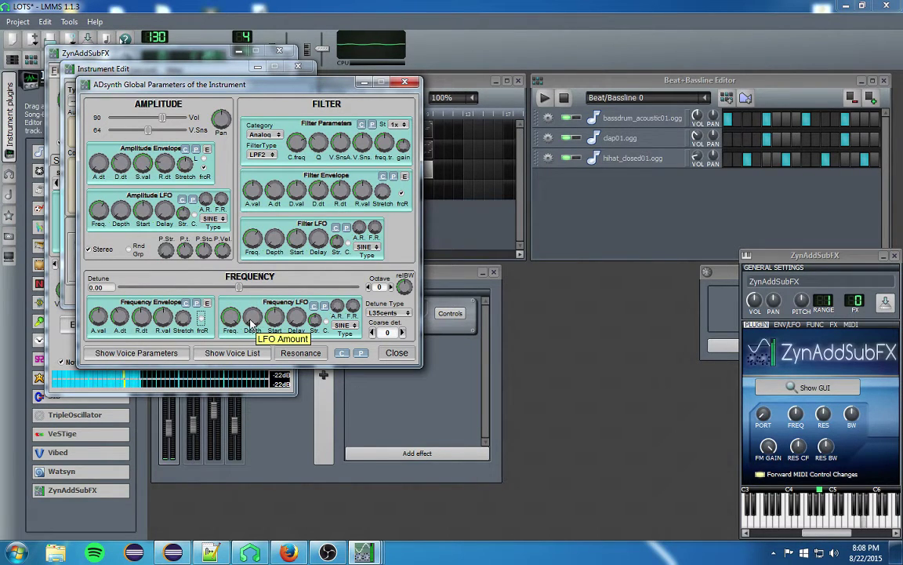
{"action": "left_click", "coordinate": [345, 325]}
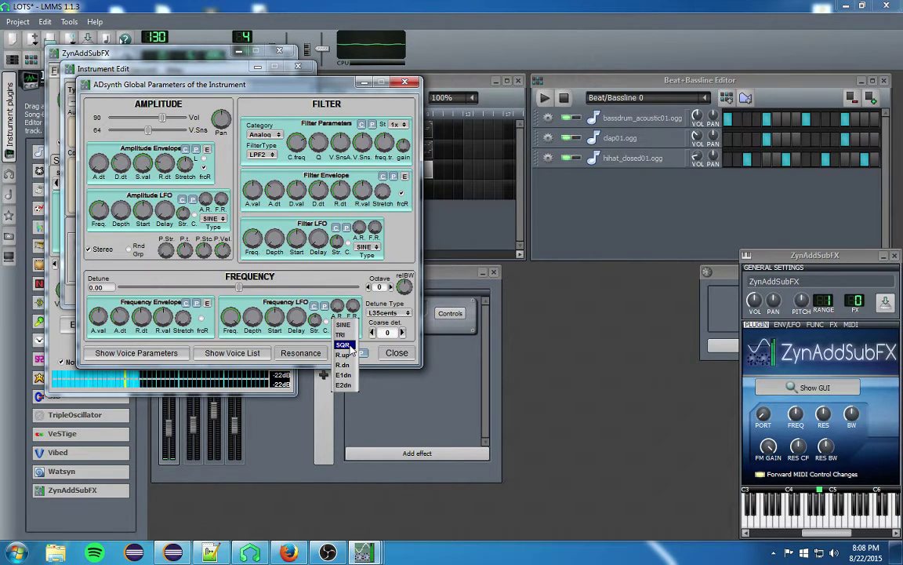
{"action": "left_click", "coordinate": [344, 323]}
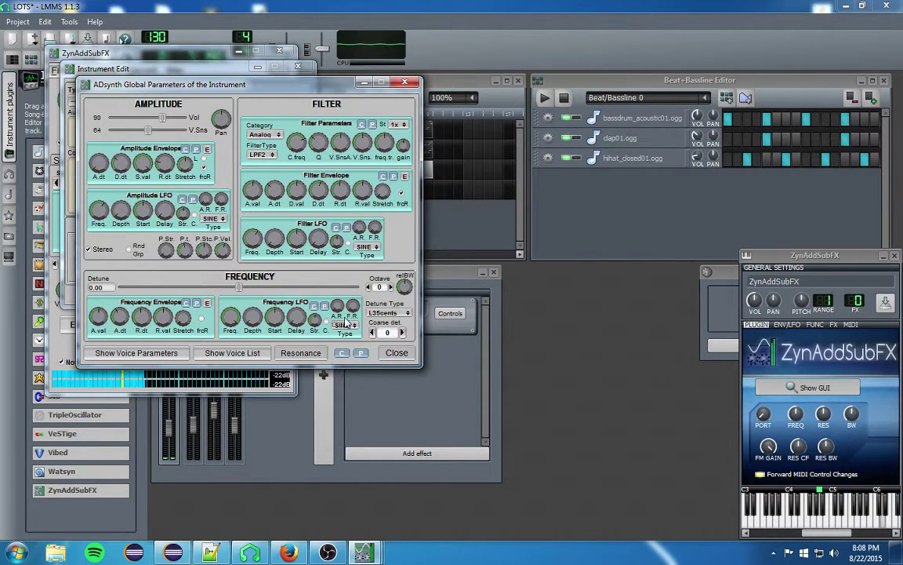
{"action": "left_click", "coordinate": [345, 324]}
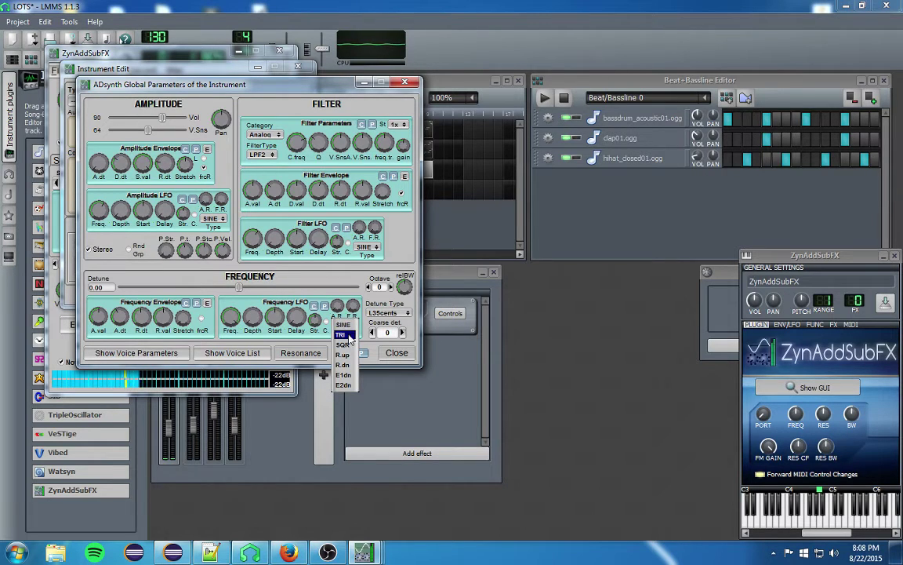
{"action": "left_click", "coordinate": [343, 344]}
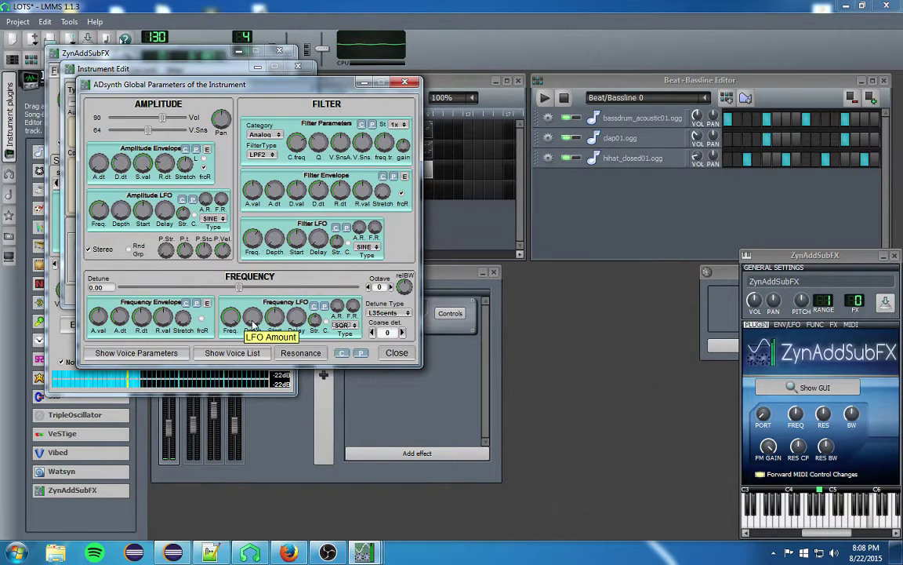
{"action": "left_click", "coordinate": [249, 314]}
{"action": "left_click_drag", "start_coordinate": [248, 269], "coordinate": [230, 385]}
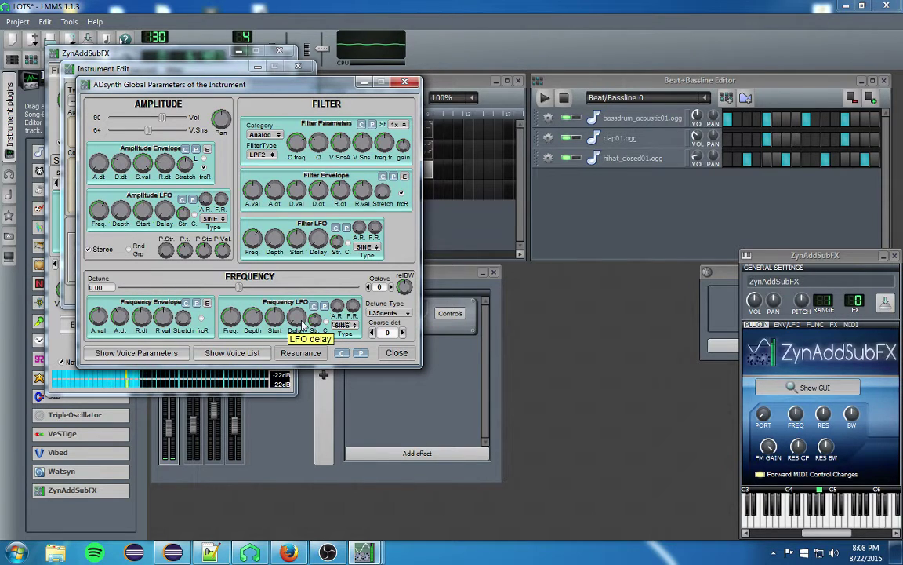
{"action": "left_click", "coordinate": [342, 324]}
{"action": "left_click", "coordinate": [343, 345]}
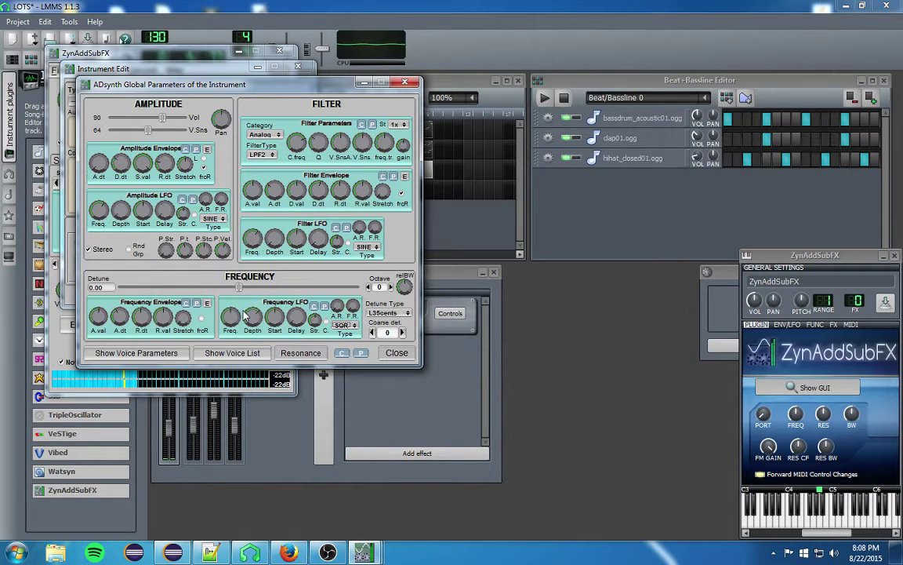
Step: Raise the rate of the global frequency LFO and fine-tune its depth
{"action": "left_click", "coordinate": [231, 323]}
{"action": "left_click_drag", "start_coordinate": [227, 305], "coordinate": [243, 226]}
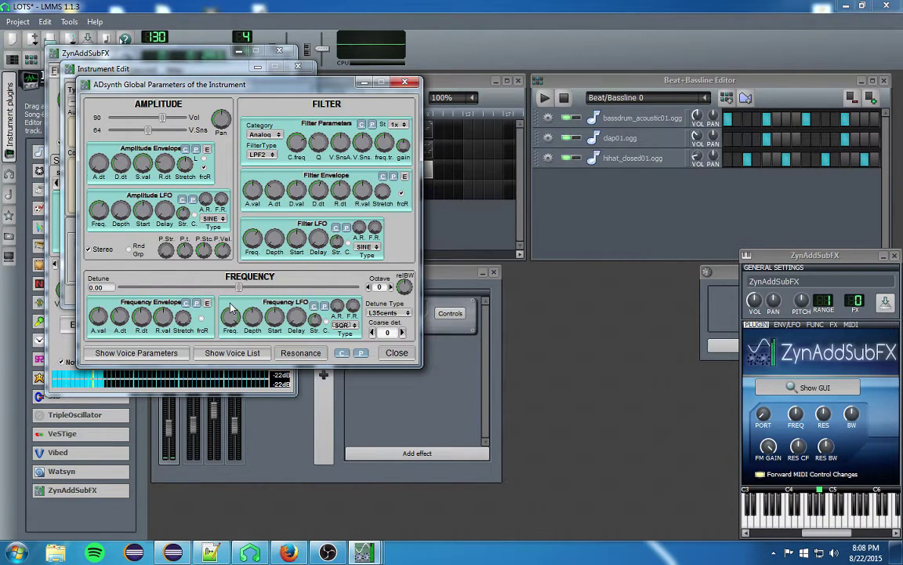
{"action": "mouse_move", "coordinate": [244, 326]}
{"action": "left_mouse_down"}
{"action": "mouse_move", "coordinate": [245, 309]}
{"action": "mouse_move", "coordinate": [244, 322]}
{"action": "left_mouse_up"}
Step: Set the base function of voice 1's oscillator to Pulse and close the oscillator editor
{"action": "left_click", "coordinate": [136, 352]}
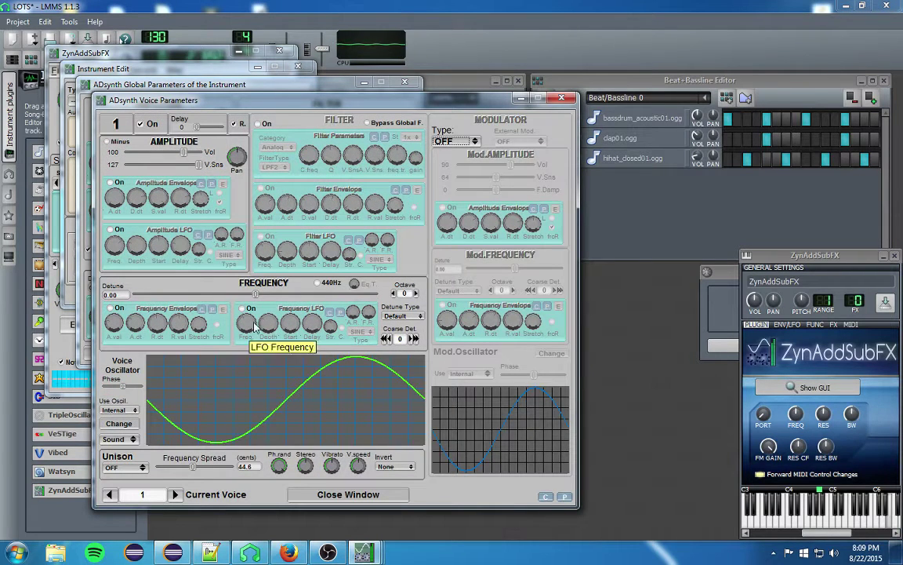
{"action": "left_click", "coordinate": [132, 426]}
{"action": "left_click", "coordinate": [373, 309]}
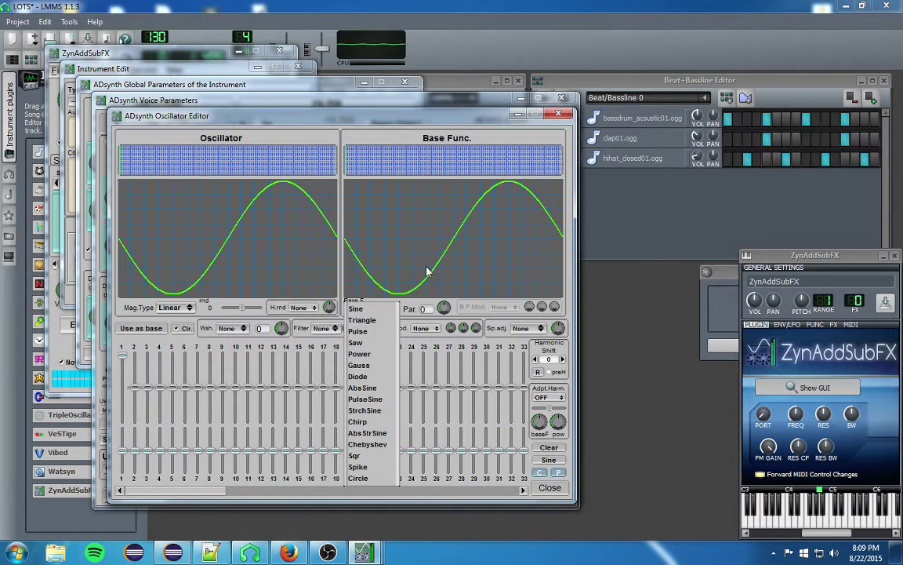
{"action": "left_click", "coordinate": [367, 333]}
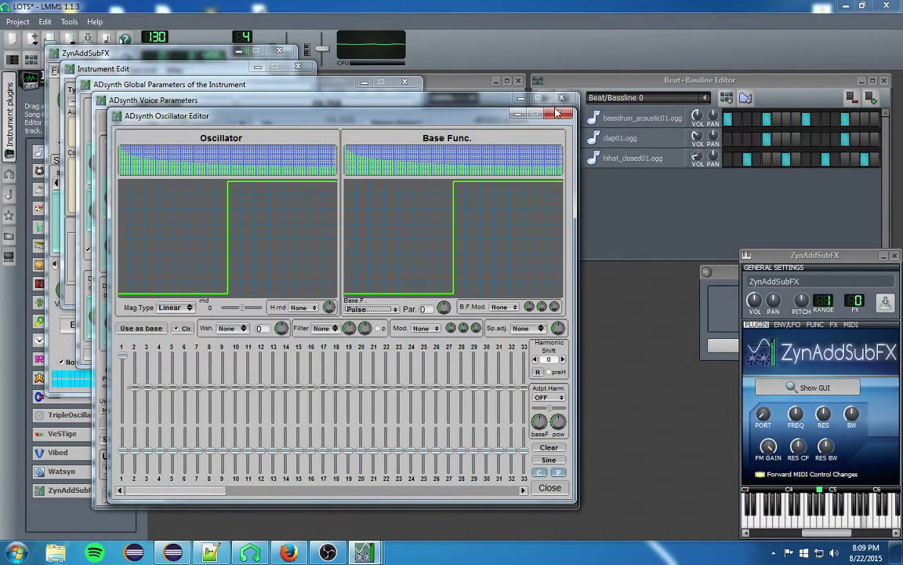
{"action": "left_click", "coordinate": [556, 114]}
Step: Enable voices 2 and 3 of the ADsynth instrument
{"action": "left_click", "coordinate": [176, 494]}
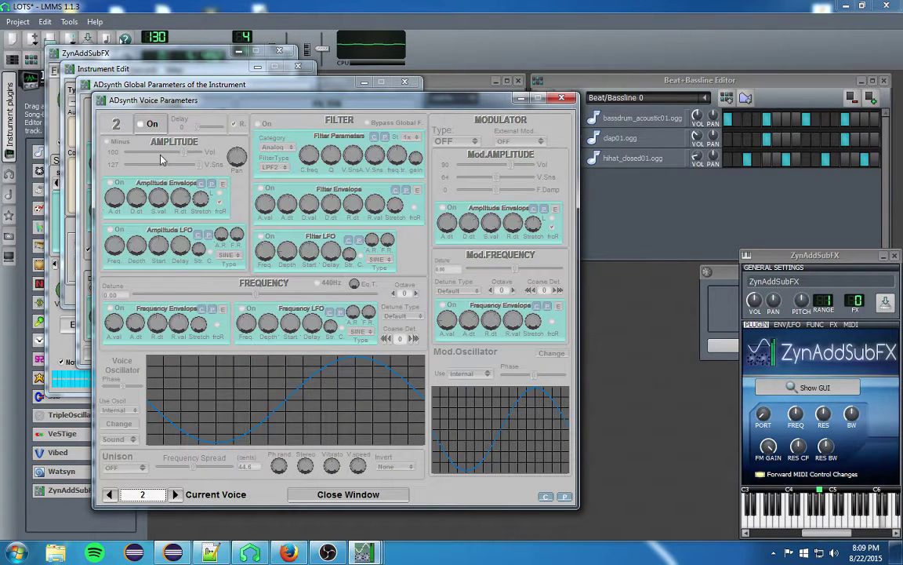
{"action": "left_click", "coordinate": [142, 124]}
{"action": "left_click", "coordinate": [176, 494]}
{"action": "left_click", "coordinate": [142, 123]}
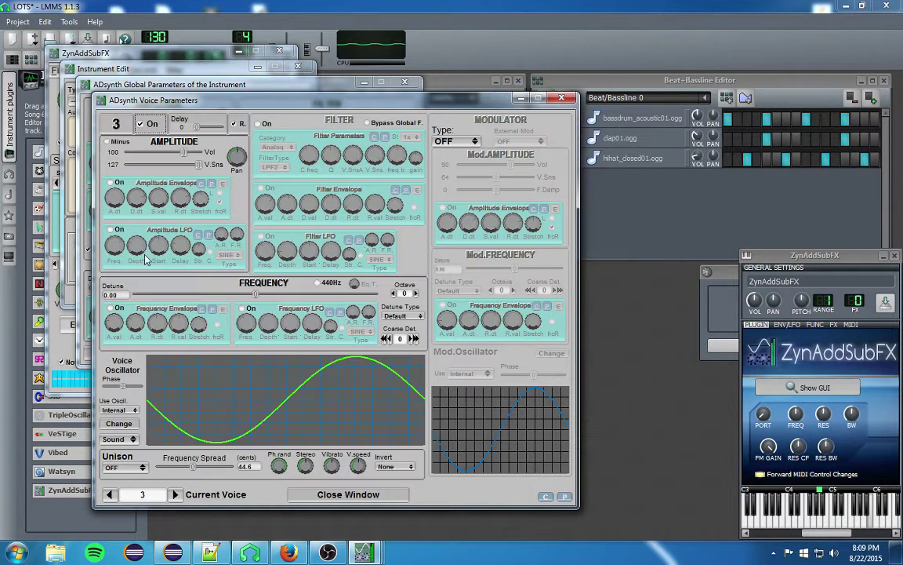
Step: Set voices 2 and 3 to use the external oscillator Ext. 1
{"action": "left_click", "coordinate": [113, 498]}
{"action": "left_click", "coordinate": [113, 498]}
{"action": "left_click", "coordinate": [176, 494]}
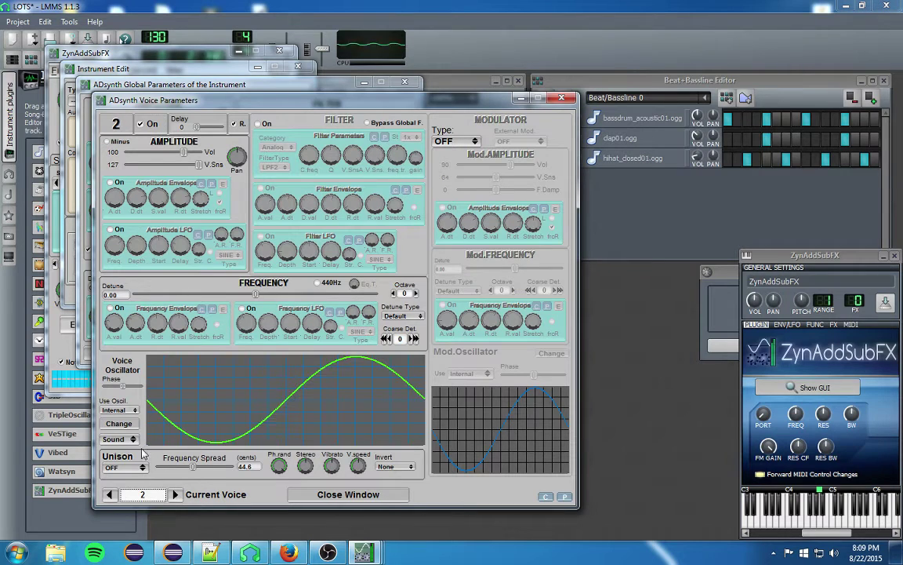
{"action": "left_click", "coordinate": [127, 410]}
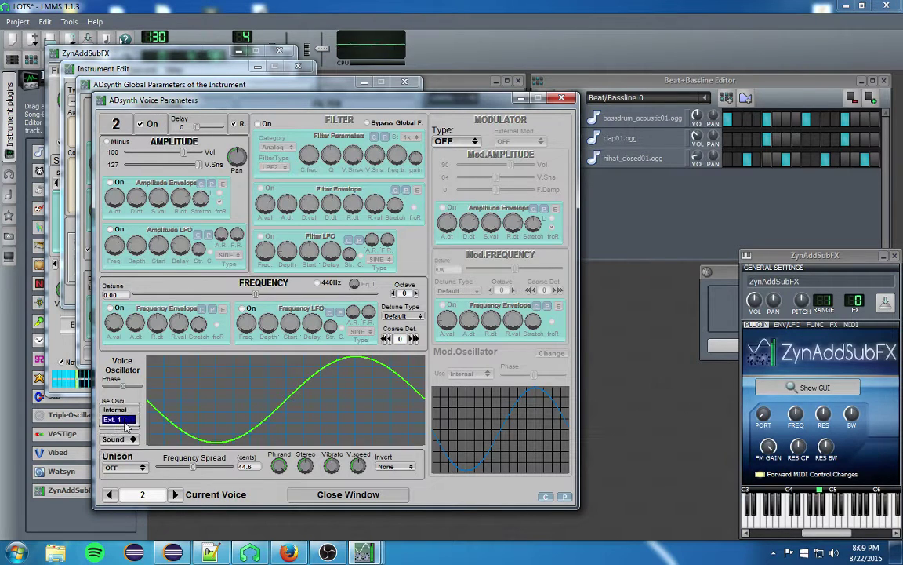
{"action": "left_click", "coordinate": [116, 384]}
{"action": "left_click", "coordinate": [176, 494]}
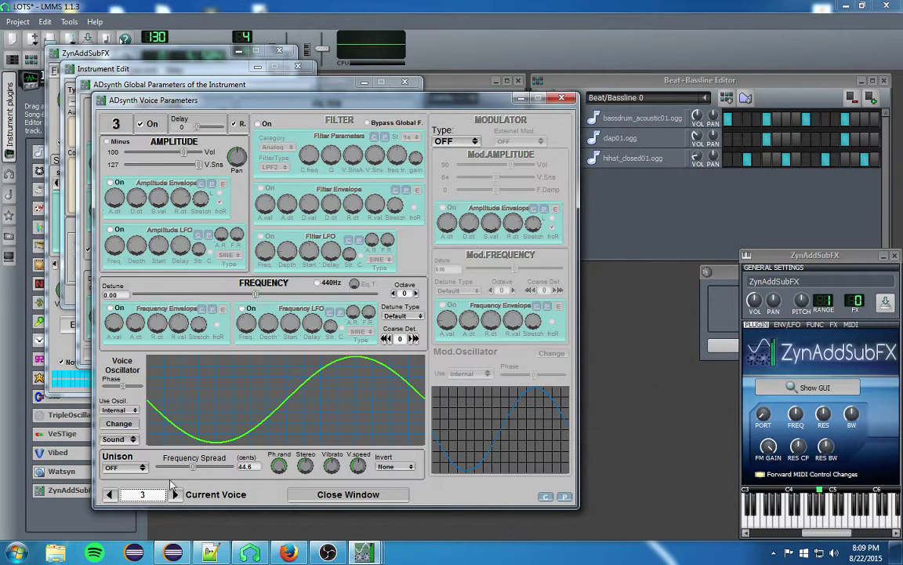
{"action": "left_click", "coordinate": [125, 406]}
{"action": "left_click", "coordinate": [114, 392]}
{"action": "left_click", "coordinate": [125, 410]}
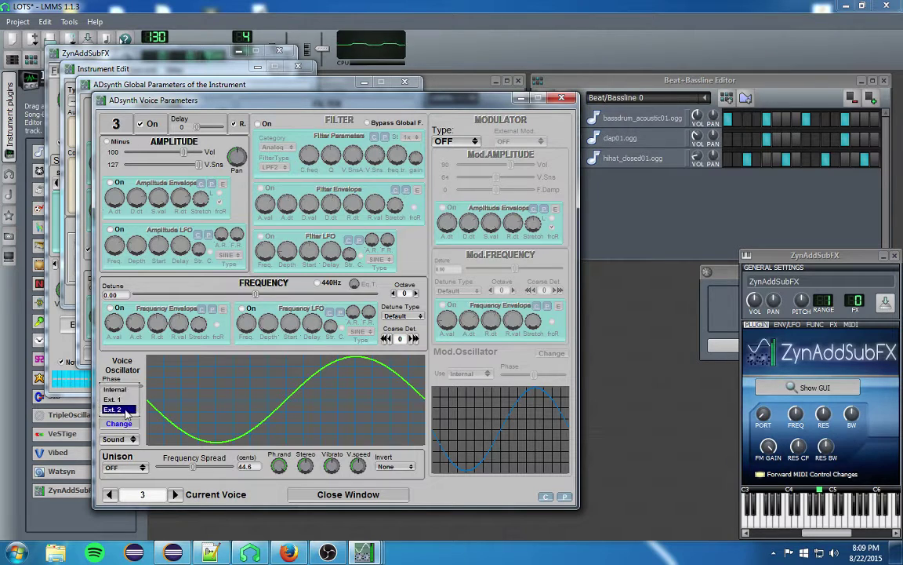
{"action": "left_click", "coordinate": [115, 398]}
Step: Set voice 1's octave to -1, and try voice 3 at octave 1 before returning it to 0
{"action": "left_click", "coordinate": [110, 496]}
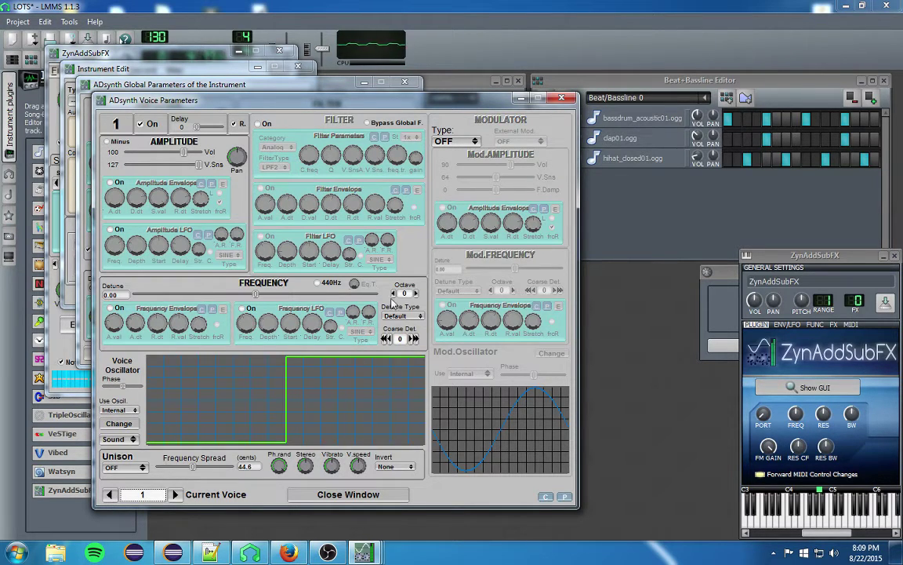
{"action": "left_click", "coordinate": [176, 494]}
{"action": "left_click", "coordinate": [175, 494]}
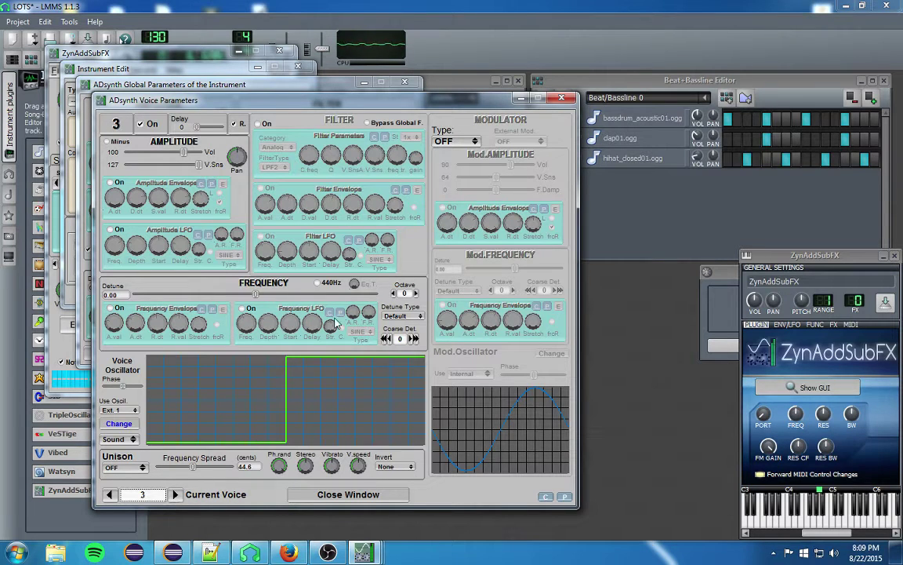
{"action": "left_click", "coordinate": [416, 295]}
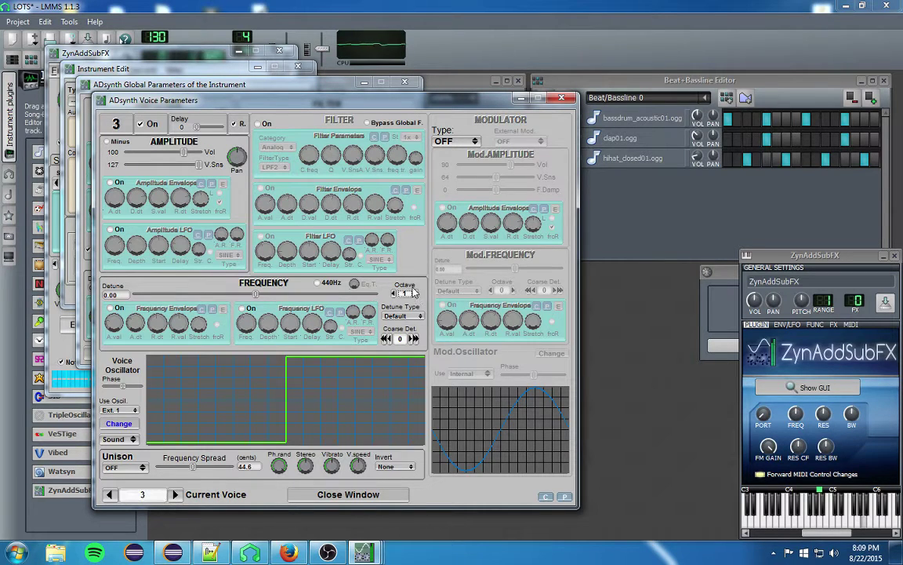
{"action": "left_click", "coordinate": [395, 294]}
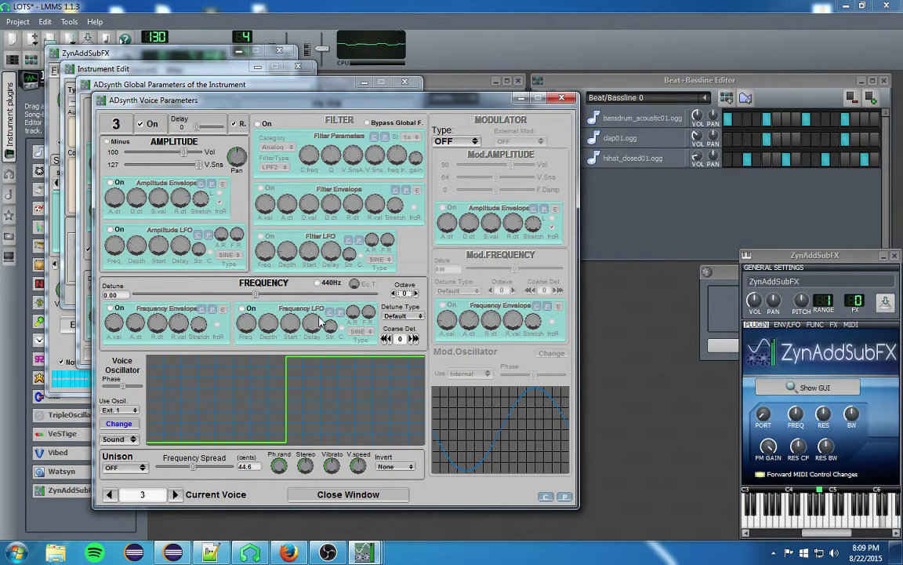
Step: Set the unison of voices 1 and 2 to size 2
{"action": "left_click", "coordinate": [109, 494]}
{"action": "left_click", "coordinate": [109, 494]}
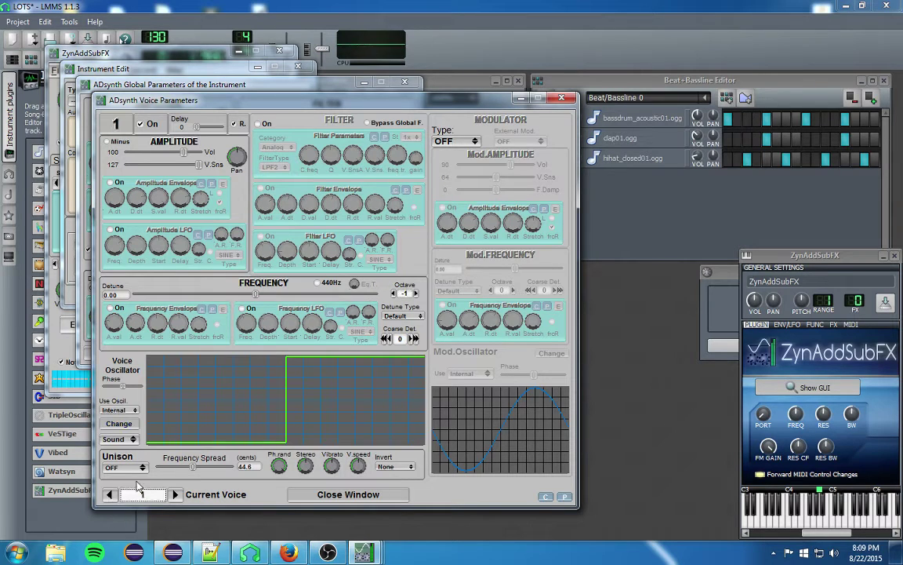
{"action": "left_click", "coordinate": [124, 467]}
{"action": "left_click", "coordinate": [141, 478]}
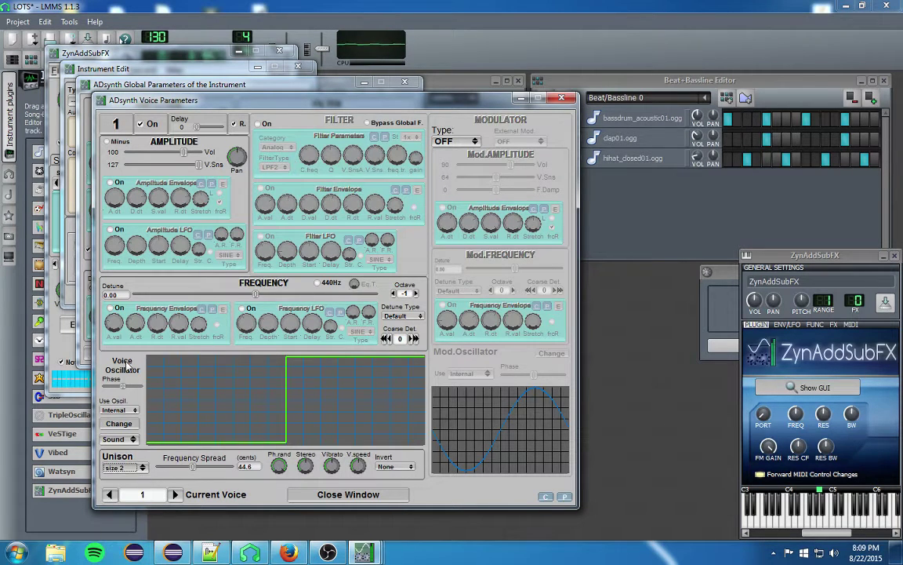
{"action": "left_click", "coordinate": [175, 494]}
{"action": "left_click", "coordinate": [124, 467]}
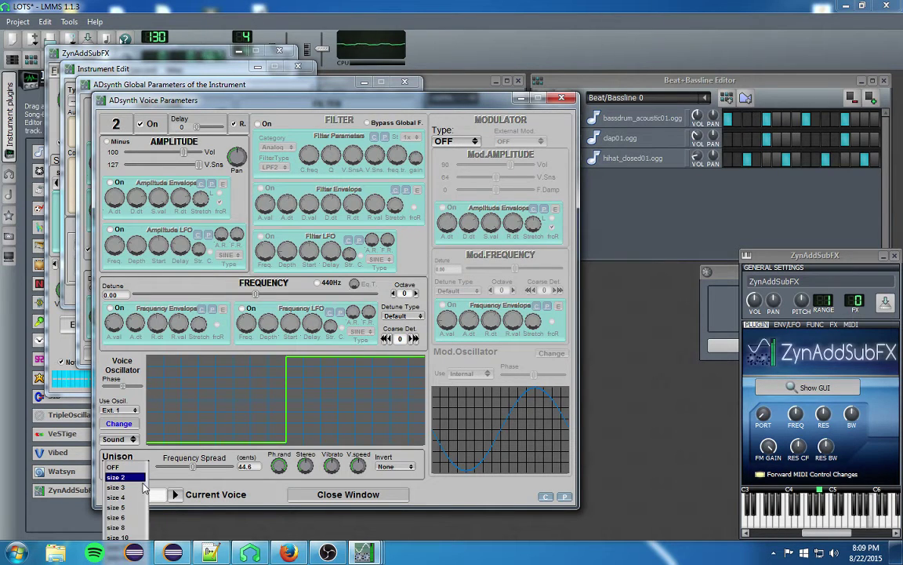
{"action": "left_click", "coordinate": [140, 431]}
Step: Change the unison of voices 2 and 1 to size 3
{"action": "left_click", "coordinate": [143, 469]}
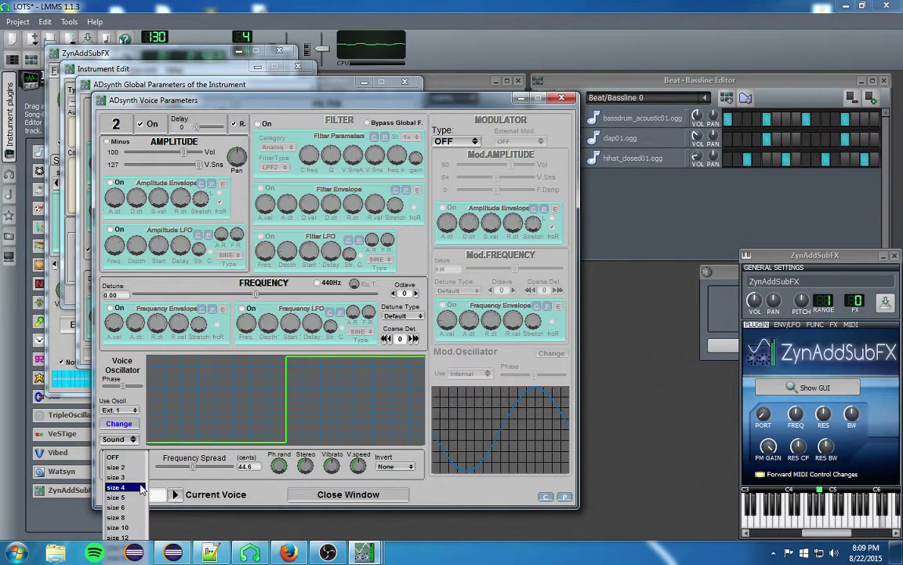
{"action": "left_click", "coordinate": [141, 478]}
{"action": "left_click", "coordinate": [110, 494]}
{"action": "left_click", "coordinate": [128, 468]}
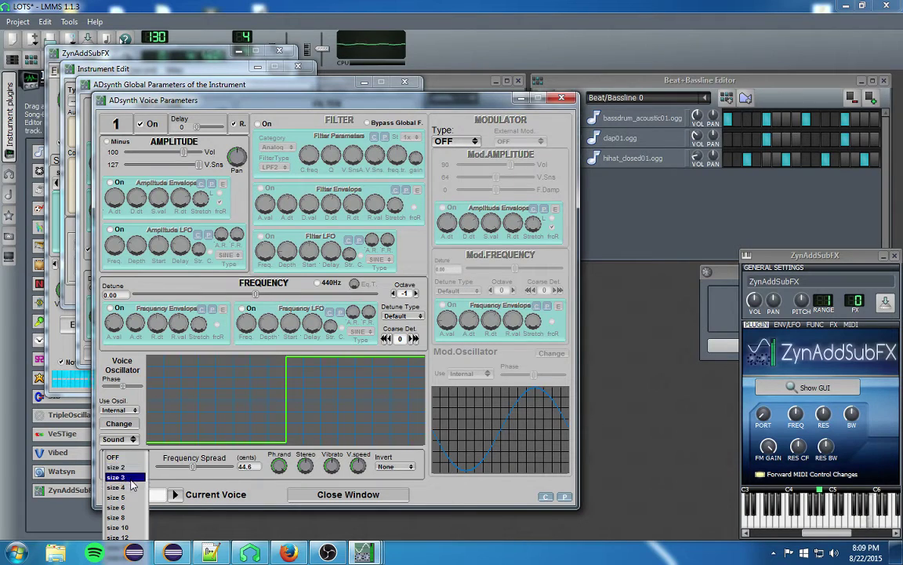
{"action": "left_click", "coordinate": [132, 478]}
Step: Set voice 3's unison to size 2 with a frequency spread of 5.5 cents and close the voice parameters
{"action": "left_click", "coordinate": [176, 495]}
{"action": "left_click", "coordinate": [176, 495]}
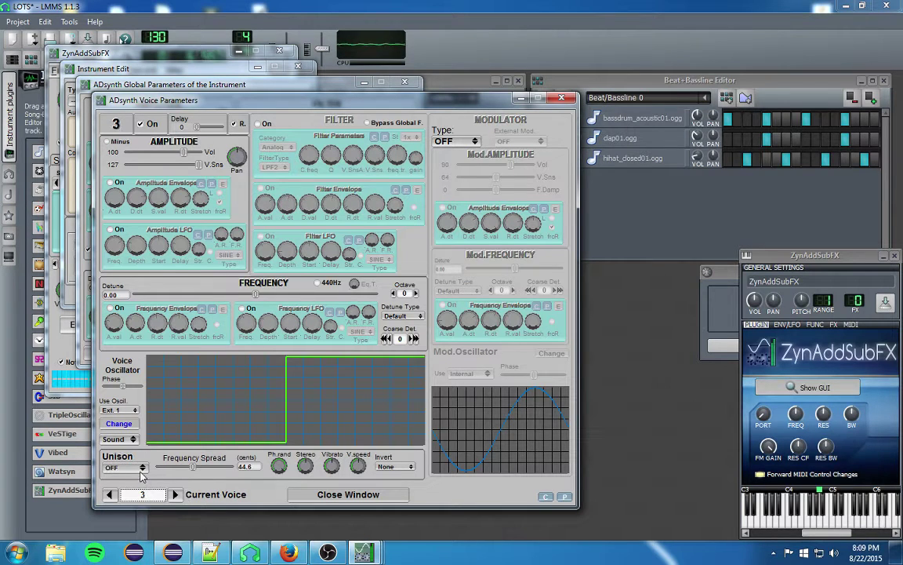
{"action": "left_click", "coordinate": [133, 468]}
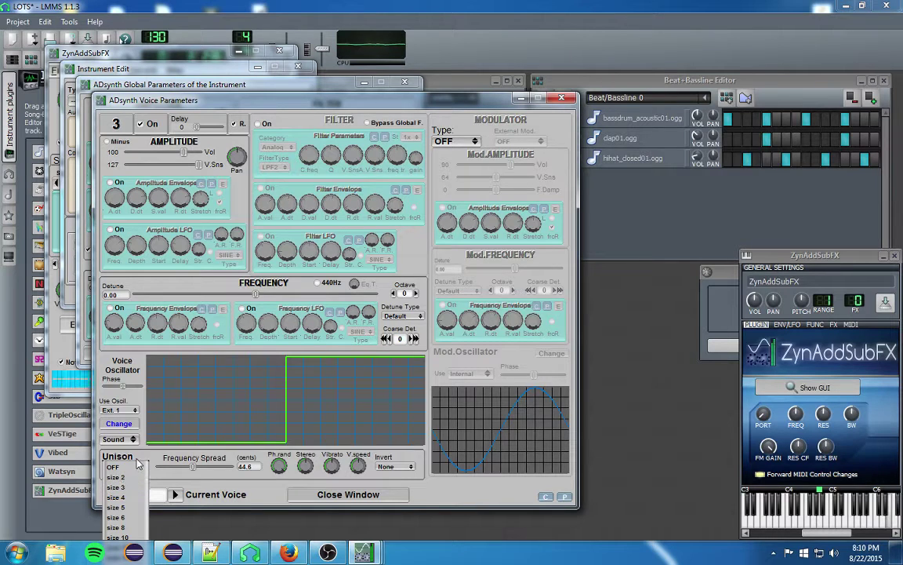
{"action": "left_click", "coordinate": [138, 477]}
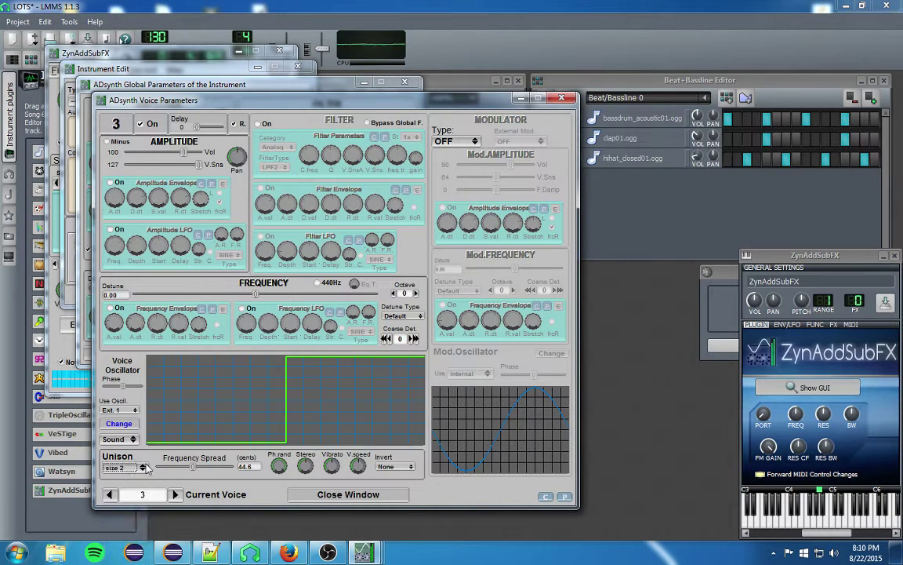
{"action": "left_click_drag", "start_coordinate": [193, 466], "coordinate": [168, 473]}
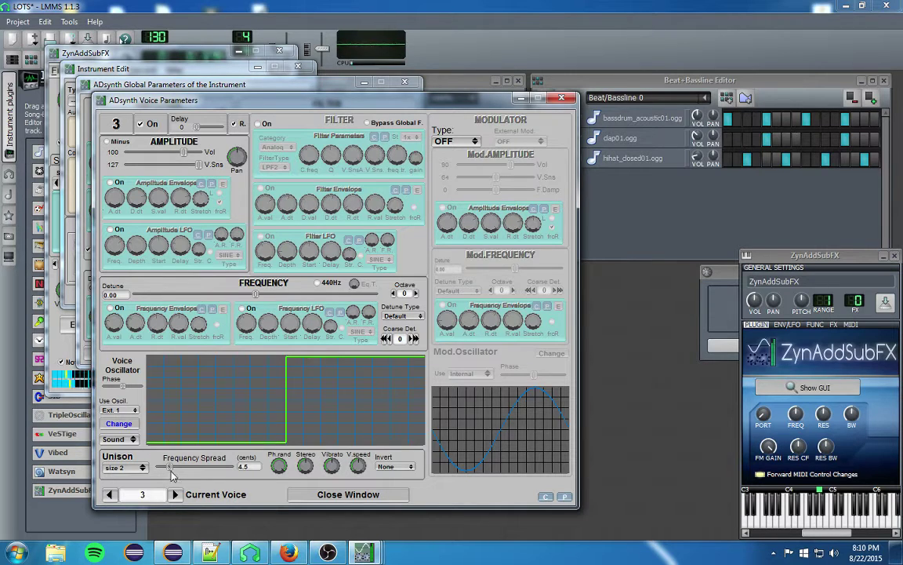
{"action": "left_click_drag", "start_coordinate": [169, 470], "coordinate": [170, 470]}
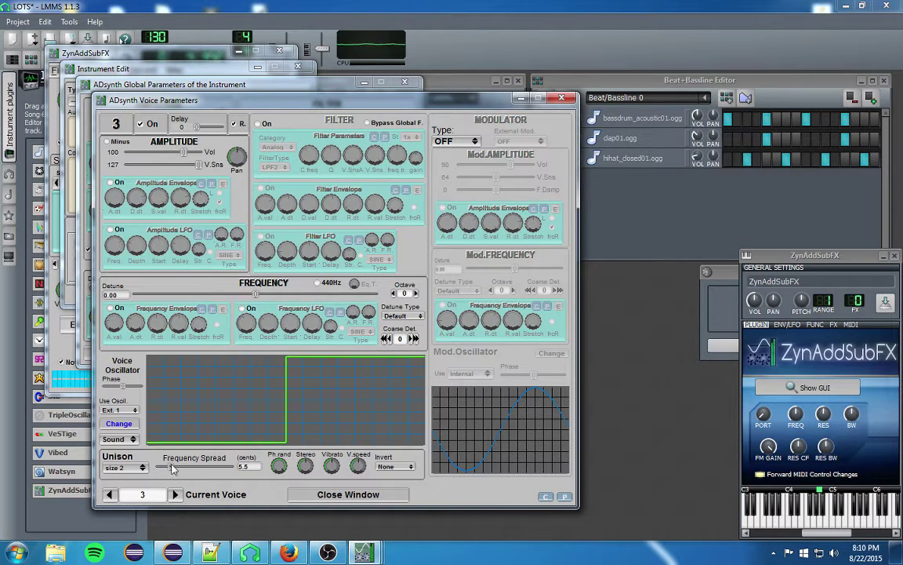
{"action": "left_click", "coordinate": [567, 98]}
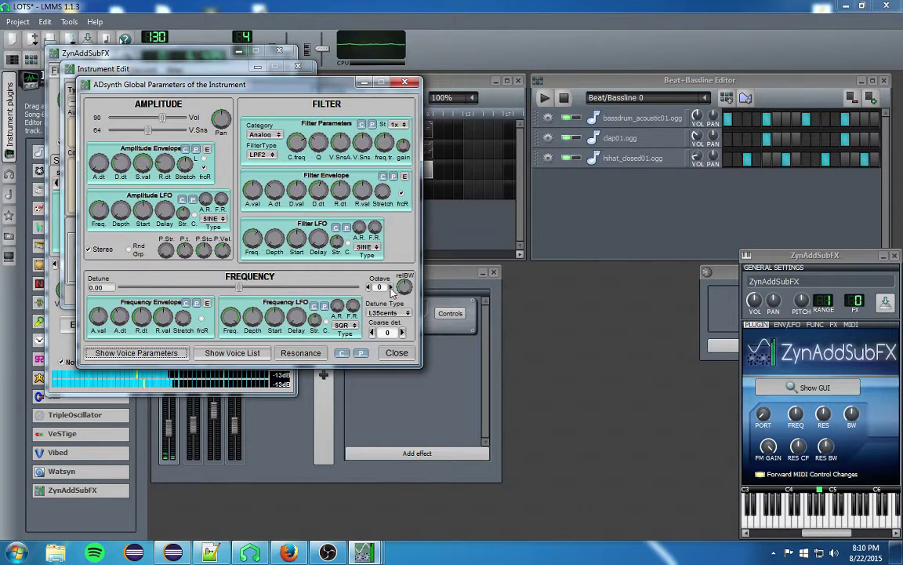
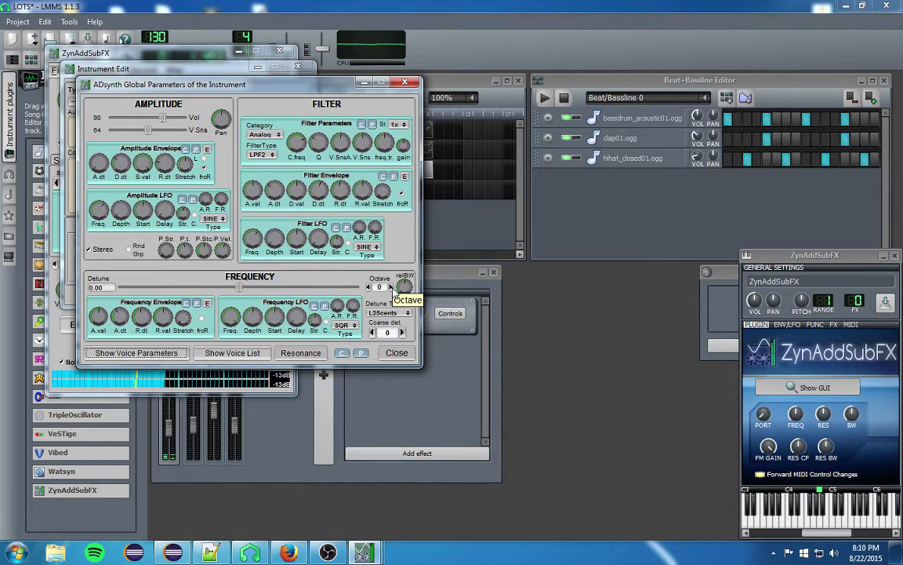
Step: Raise the global frequency octave to 1 and close the ADsynth global parameters and the instrument editor
{"action": "left_click", "coordinate": [391, 287]}
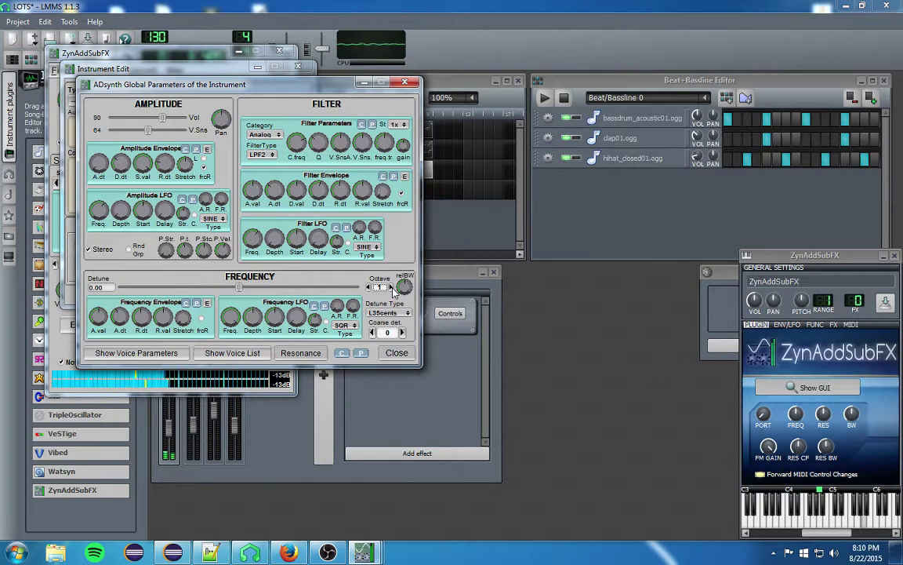
{"action": "left_click", "coordinate": [403, 84]}
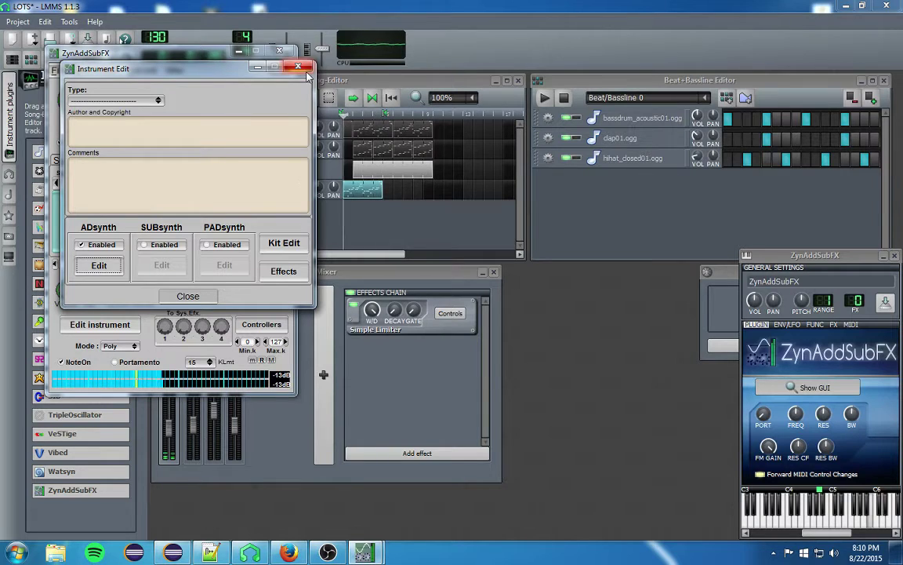
{"action": "left_click", "coordinate": [299, 67]}
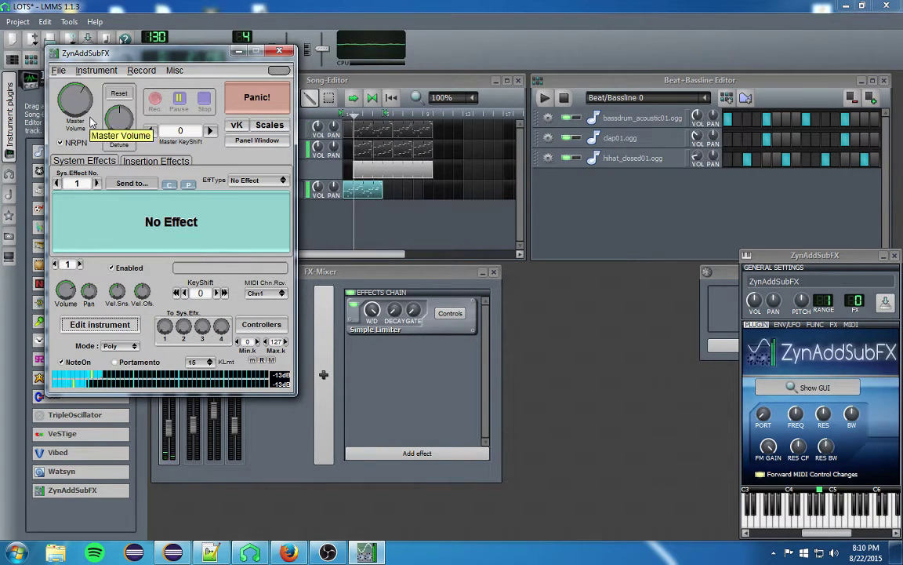
Step: Check the insert effects of the instrument part and close them together with the instrument editor
{"action": "left_click", "coordinate": [100, 323]}
{"action": "left_click", "coordinate": [283, 271]}
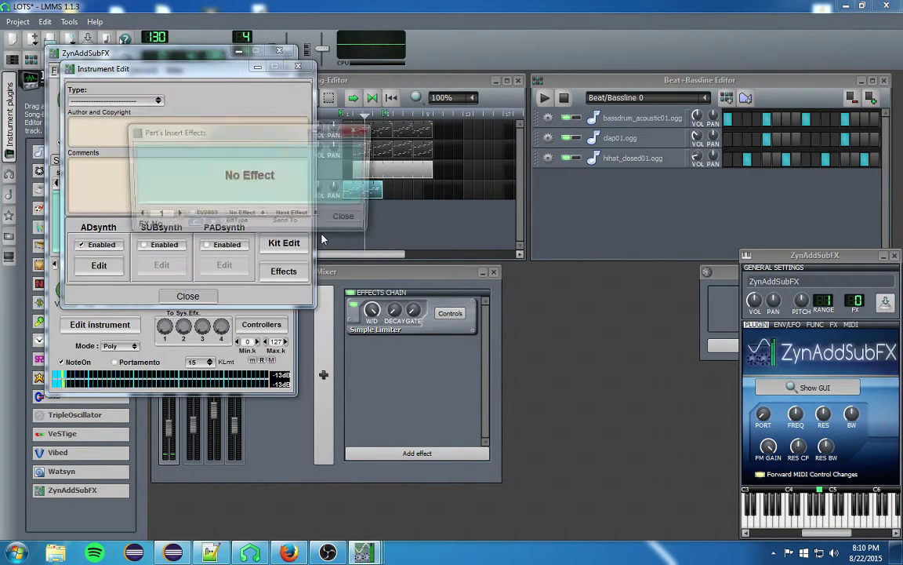
{"action": "left_click", "coordinate": [357, 129]}
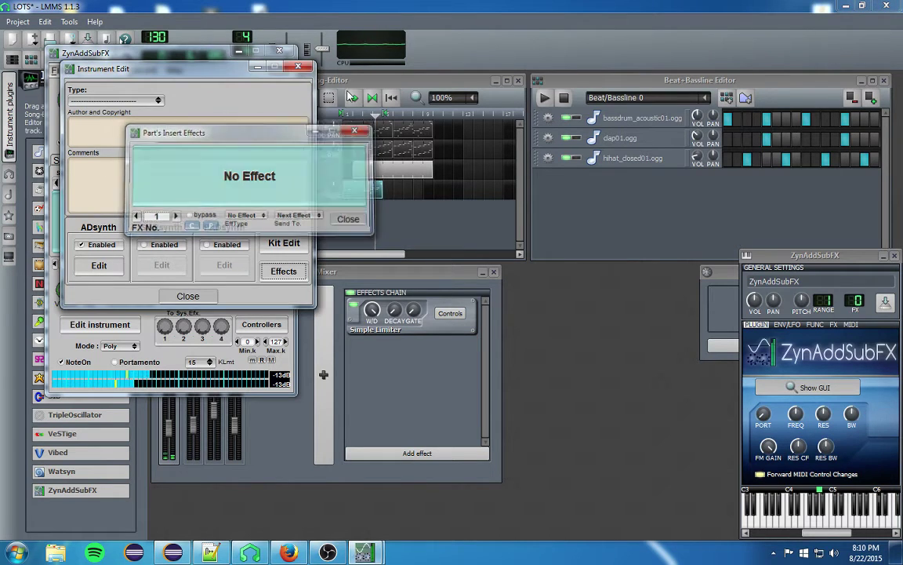
{"action": "left_click", "coordinate": [298, 67]}
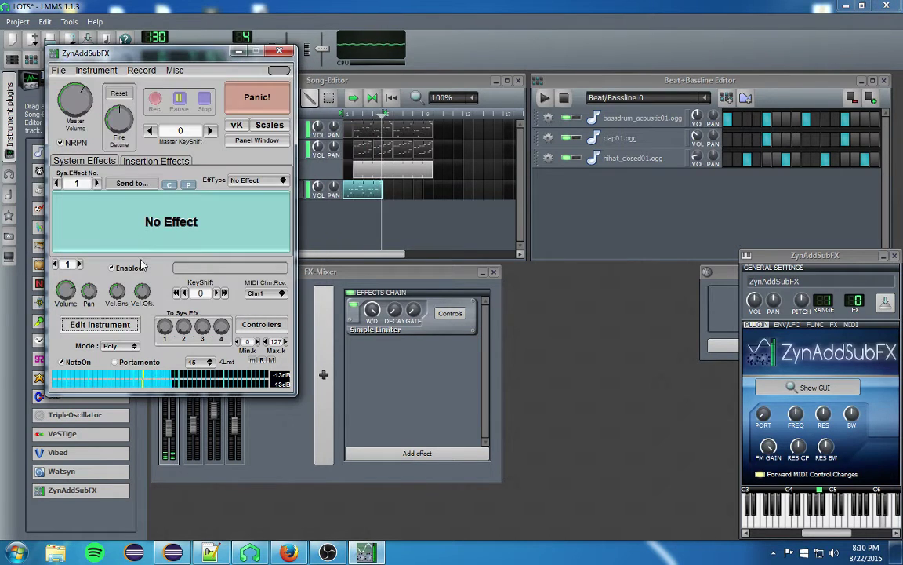
Step: Browse through the synth's parts to check which ones are enabled and return to part 1
{"action": "left_click", "coordinate": [80, 265]}
{"action": "left_click", "coordinate": [79, 265]}
{"action": "left_click", "coordinate": [80, 265]}
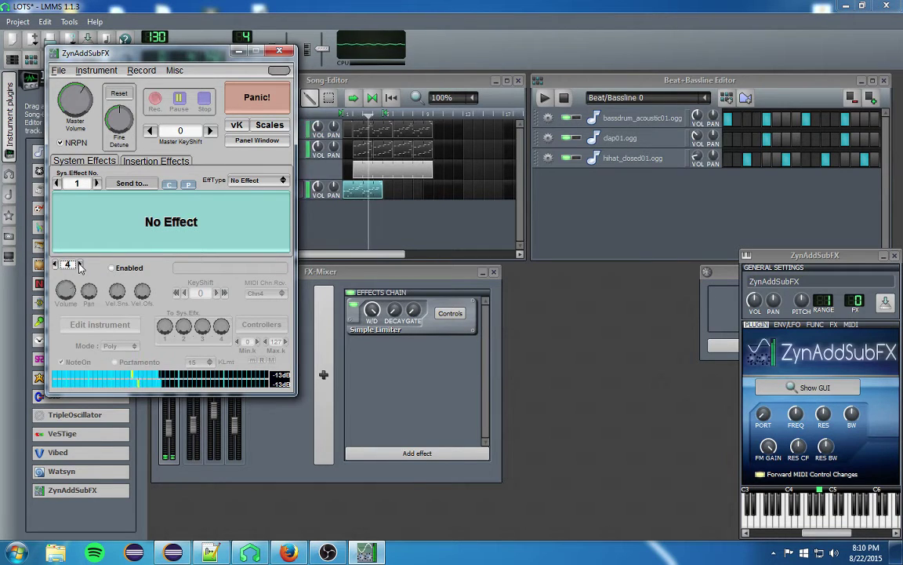
{"action": "left_click", "coordinate": [56, 265]}
{"action": "left_click", "coordinate": [57, 265]}
{"action": "left_click", "coordinate": [57, 265]}
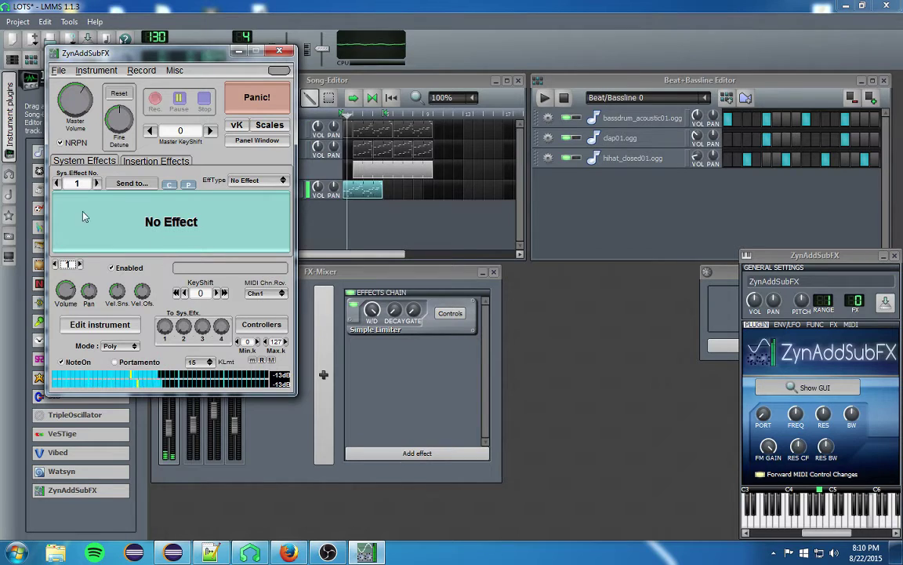
{"action": "left_click", "coordinate": [80, 265]}
{"action": "left_click", "coordinate": [80, 265]}
{"action": "left_click", "coordinate": [80, 265]}
{"action": "left_click", "coordinate": [80, 265]}
{"action": "left_click", "coordinate": [80, 265]}
{"action": "left_click", "coordinate": [80, 265]}
{"action": "left_click", "coordinate": [80, 265]}
{"action": "left_click", "coordinate": [80, 265]}
{"action": "left_click", "coordinate": [80, 265]}
{"action": "left_click", "coordinate": [80, 265]}
{"action": "left_click", "coordinate": [80, 265]}
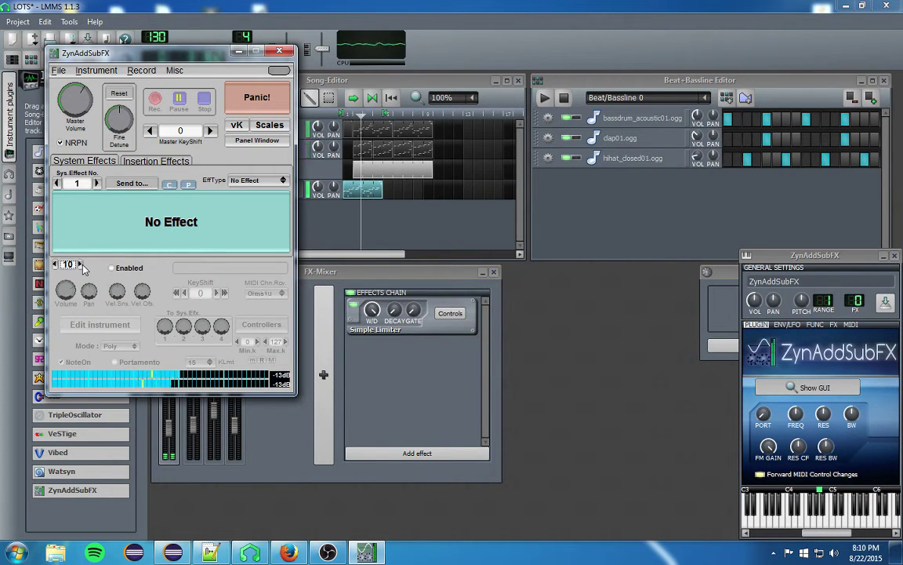
{"action": "left_click", "coordinate": [80, 265]}
{"action": "left_click", "coordinate": [80, 265]}
{"action": "left_click", "coordinate": [80, 265]}
{"action": "left_click", "coordinate": [56, 265]}
{"action": "left_click", "coordinate": [57, 265]}
{"action": "left_click", "coordinate": [57, 265]}
{"action": "left_click", "coordinate": [57, 266]}
{"action": "left_click", "coordinate": [57, 265]}
{"action": "left_click", "coordinate": [57, 265]}
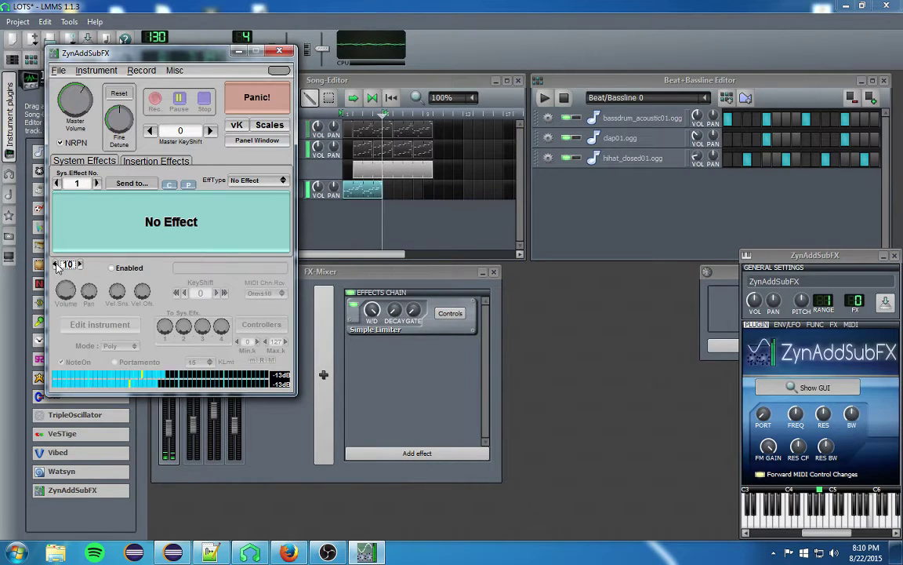
{"action": "left_click", "coordinate": [56, 265]}
{"action": "left_click", "coordinate": [57, 265]}
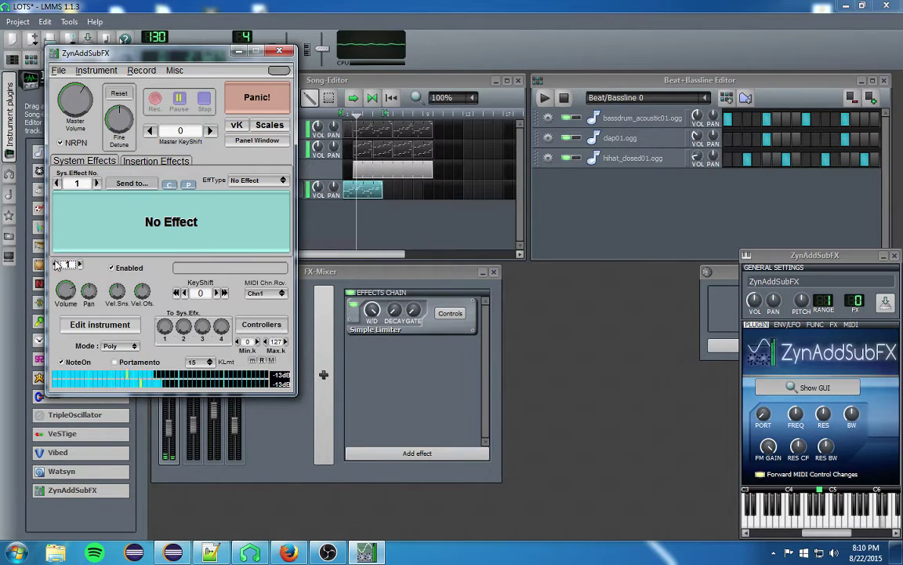
Step: Route insertion effect 1 to Master Out and set its effect type to Distortion
{"action": "left_click", "coordinate": [138, 160]}
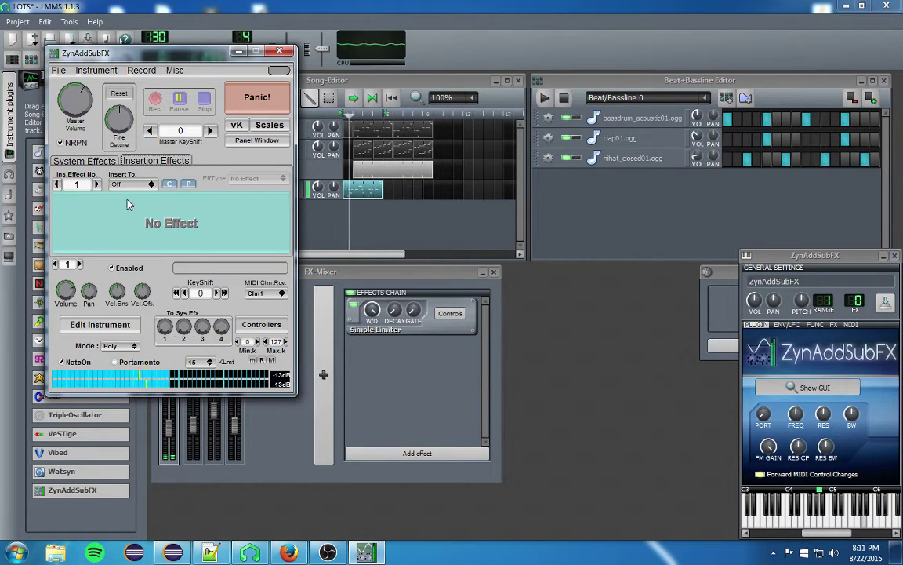
{"action": "left_click", "coordinate": [131, 183]}
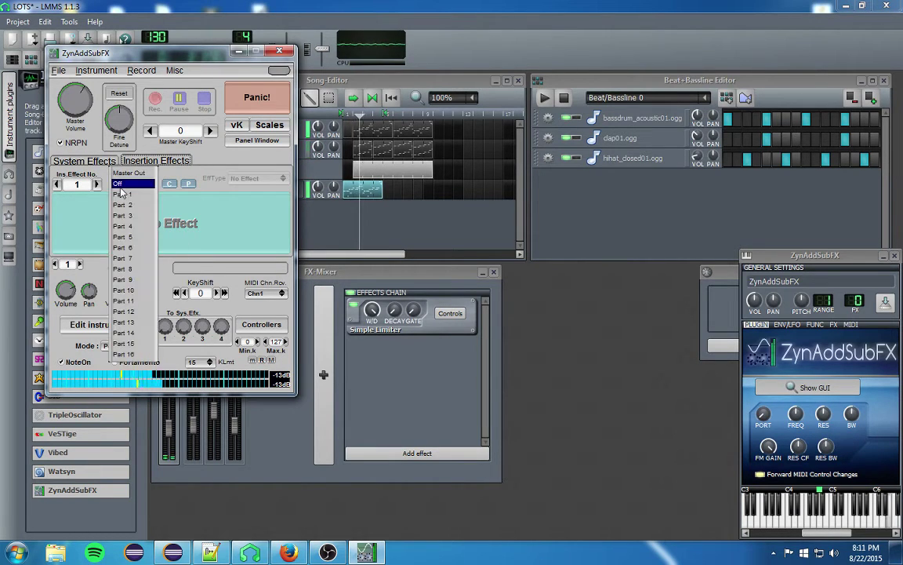
{"action": "left_click", "coordinate": [138, 182]}
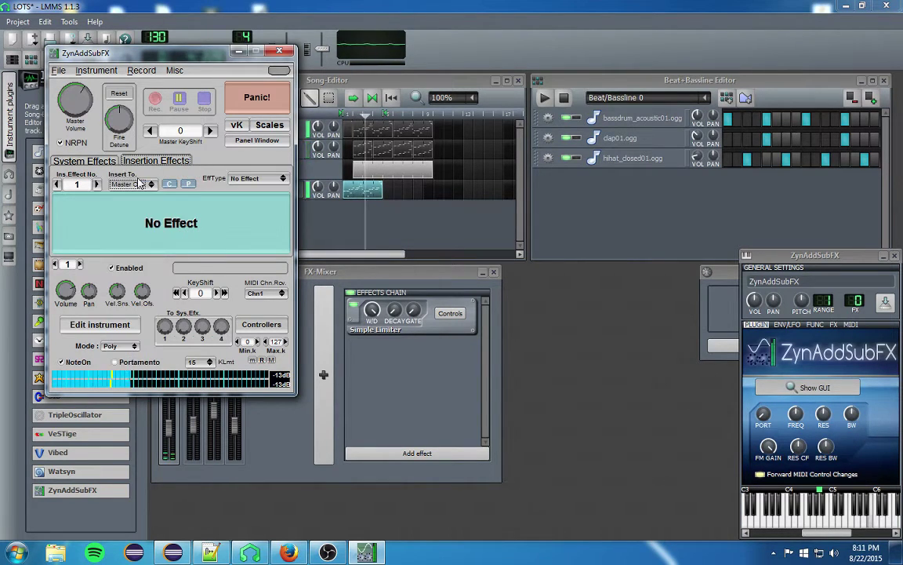
{"action": "left_click", "coordinate": [249, 178]}
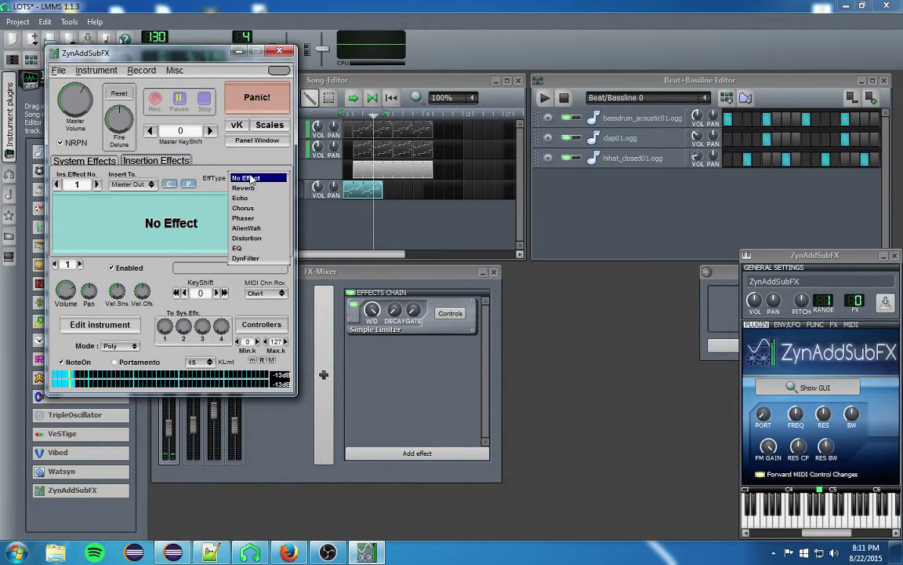
{"action": "left_click", "coordinate": [266, 239]}
Step: Try the A. Exciter 2 preset on the distortion and adjust its filter cutoff
{"action": "left_click", "coordinate": [92, 205]}
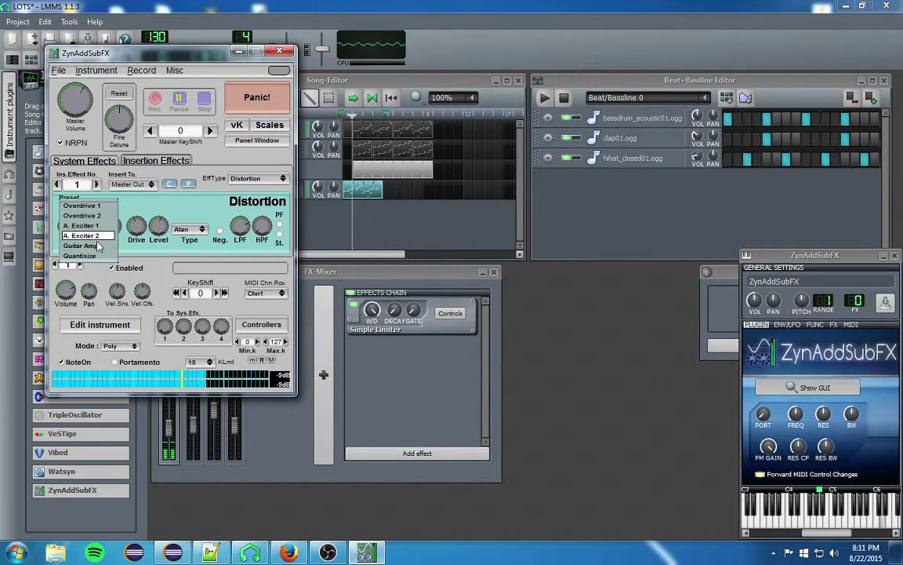
{"action": "left_click", "coordinate": [90, 237]}
{"action": "left_click", "coordinate": [101, 205]}
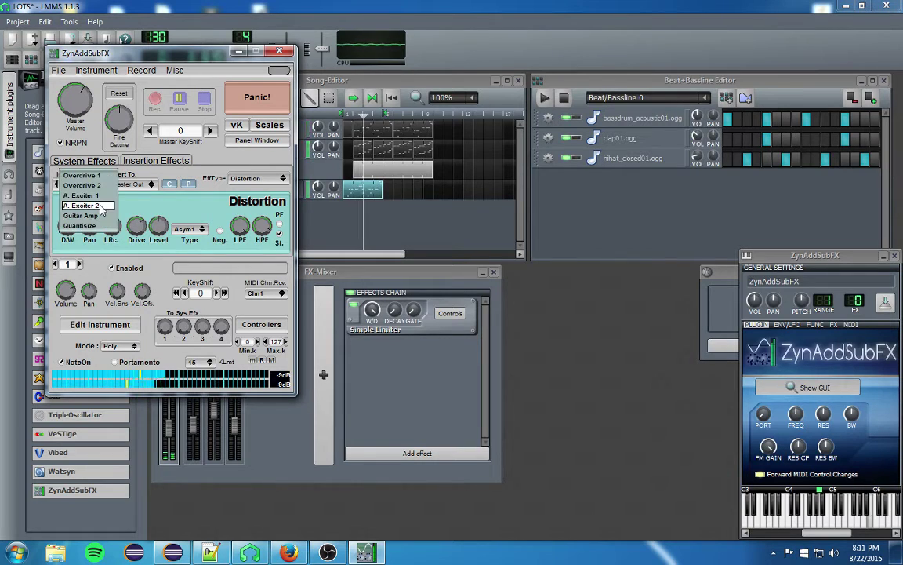
{"action": "left_click", "coordinate": [256, 217]}
{"action": "left_click_drag", "start_coordinate": [263, 228], "coordinate": [271, 356]}
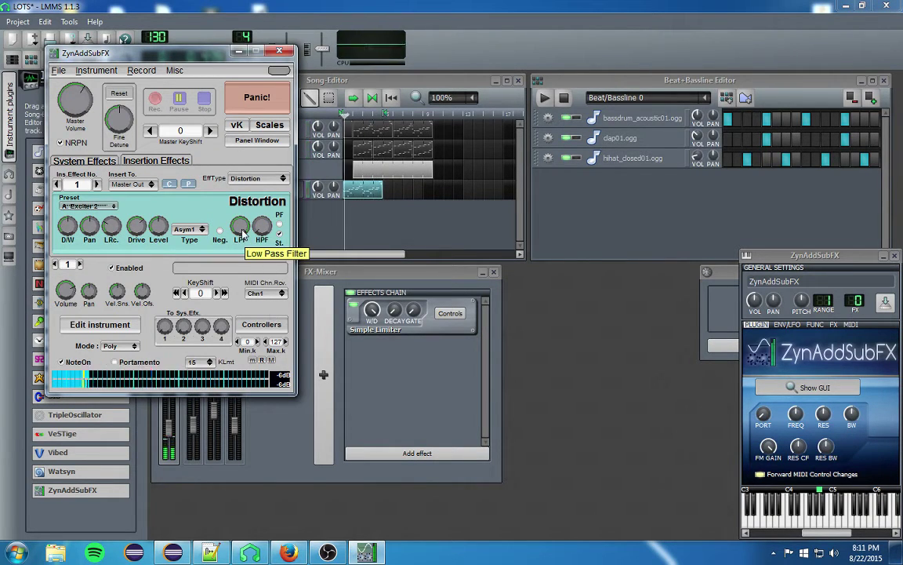
Step: Switch the distortion to the Guitar Amp preset with the low-pass filter at 127 and the drive at about 59
{"action": "left_click", "coordinate": [102, 205]}
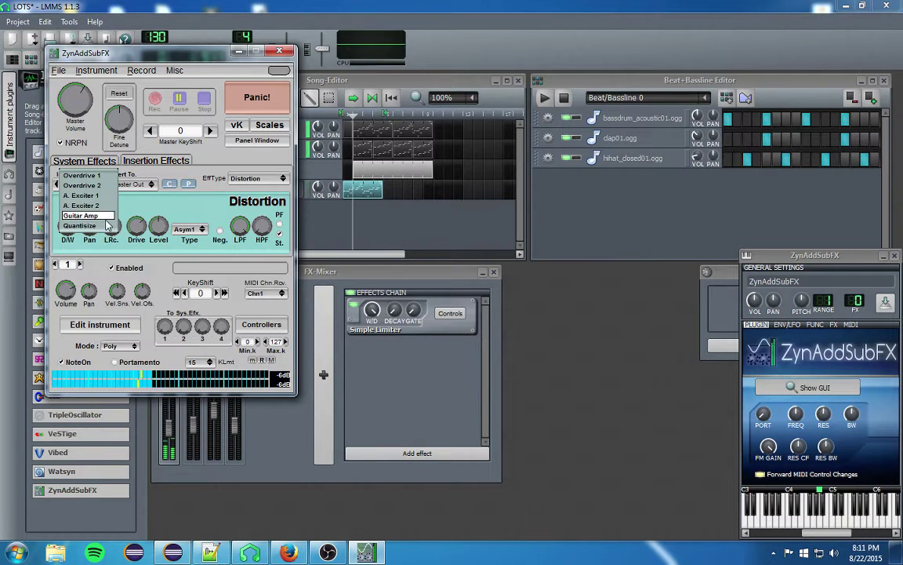
{"action": "left_click", "coordinate": [96, 215]}
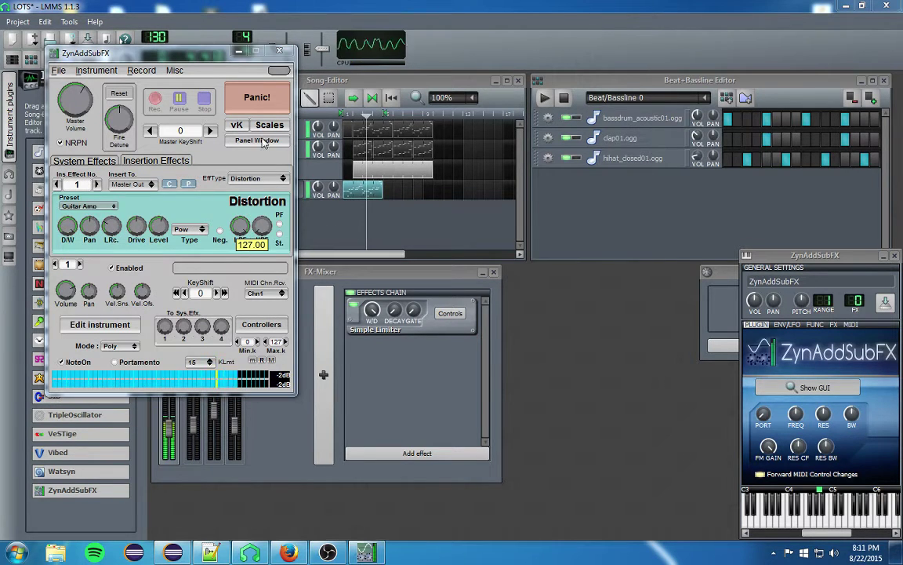
{"action": "left_click", "coordinate": [262, 234]}
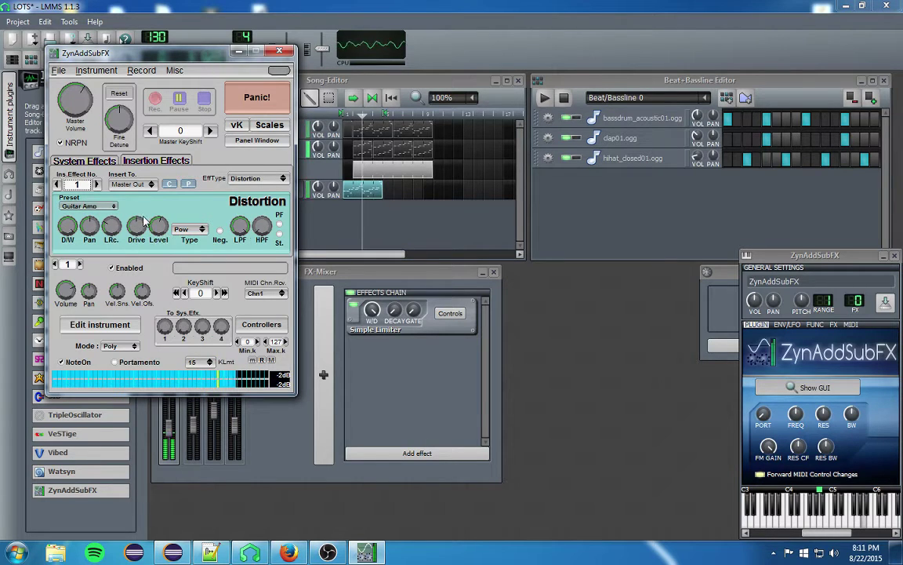
{"action": "left_click_drag", "start_coordinate": [142, 222], "coordinate": [144, 233]}
{"action": "scroll", "coordinate": [145, 237], "scroll_direction": "down", "scroll_amount": 1}
{"action": "scroll", "coordinate": [144, 233], "scroll_direction": "up", "scroll_amount": 8}
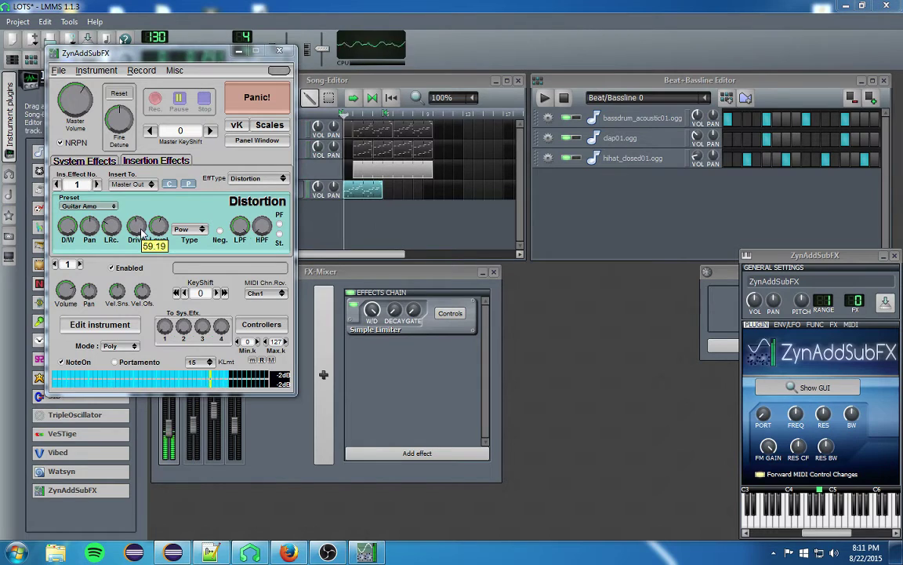
Step: Route insertion effect 2 to Master Out and set its effect type to EQ
{"action": "left_click", "coordinate": [98, 185]}
{"action": "left_click", "coordinate": [146, 186]}
{"action": "left_click", "coordinate": [141, 175]}
{"action": "left_click", "coordinate": [146, 184]}
{"action": "left_click", "coordinate": [128, 183]}
{"action": "left_click", "coordinate": [257, 178]}
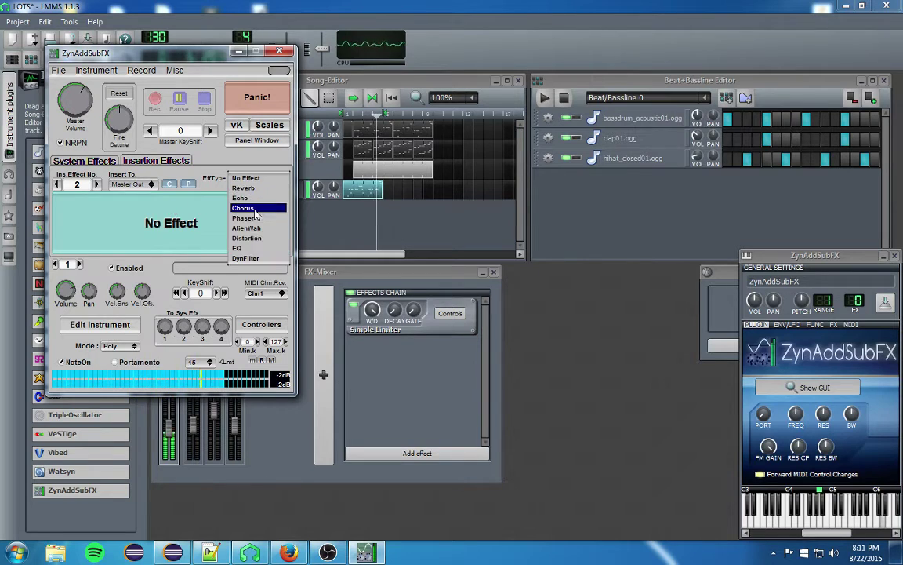
{"action": "left_click", "coordinate": [264, 249]}
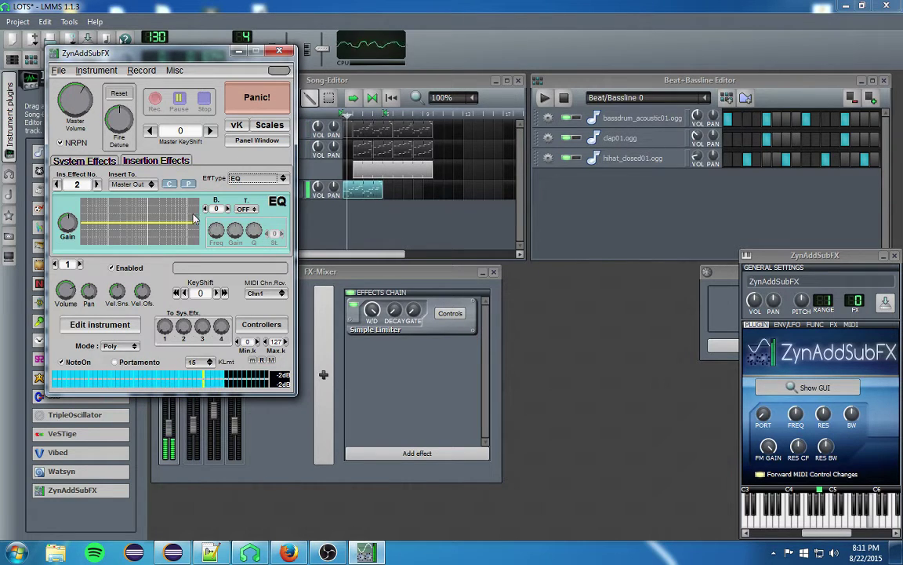
Step: Set EQ band 0 to the Pk type and raise its gain for a peak in the middle of the spectrum
{"action": "left_click", "coordinate": [228, 210]}
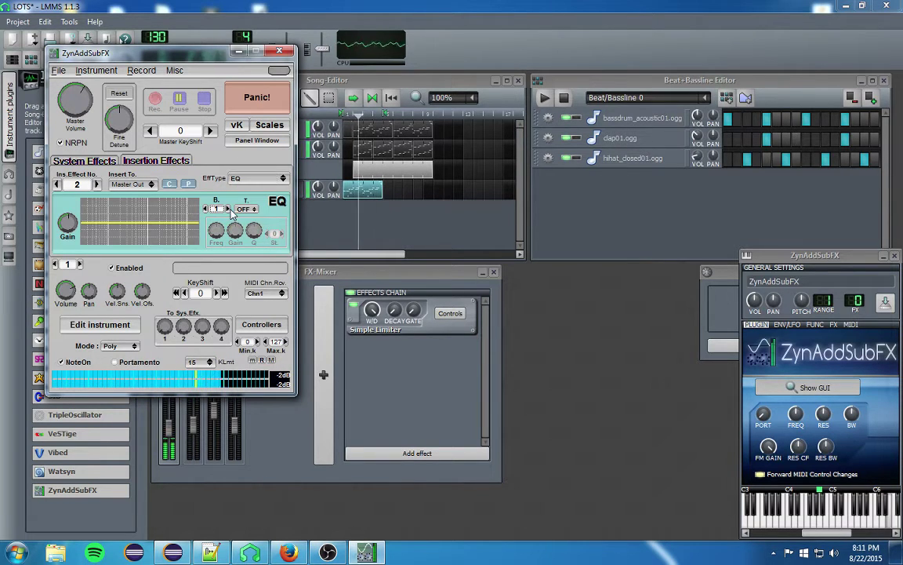
{"action": "left_click", "coordinate": [246, 208]}
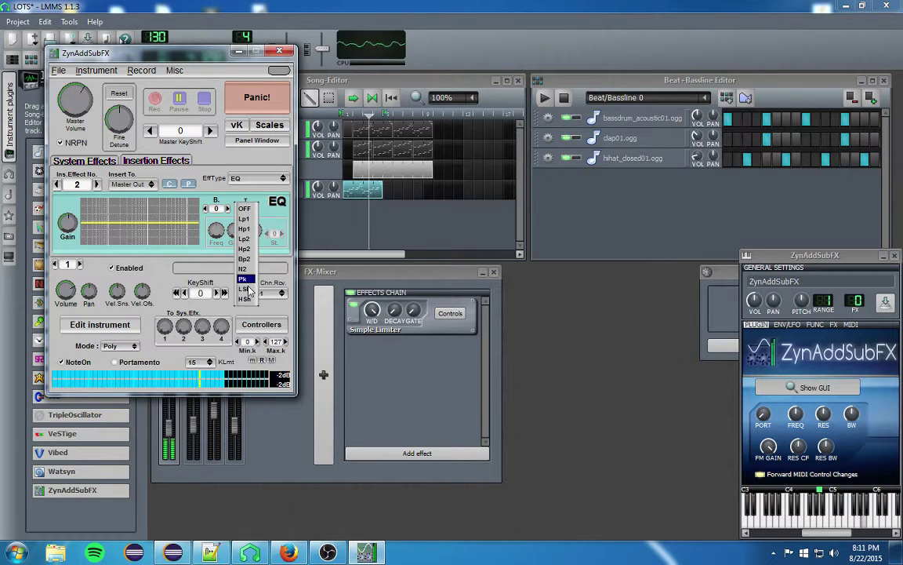
{"action": "left_click", "coordinate": [235, 255]}
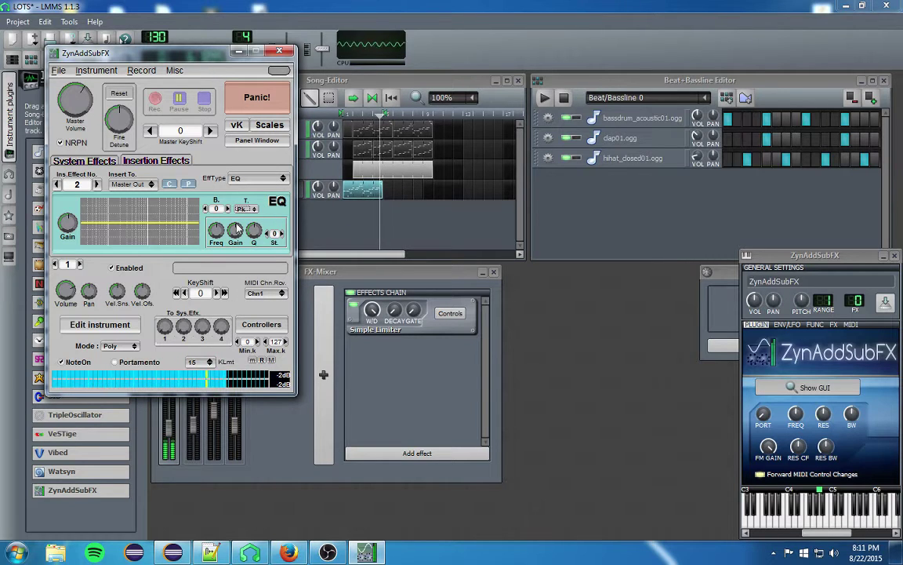
{"action": "left_click_drag", "start_coordinate": [220, 234], "coordinate": [239, 226]}
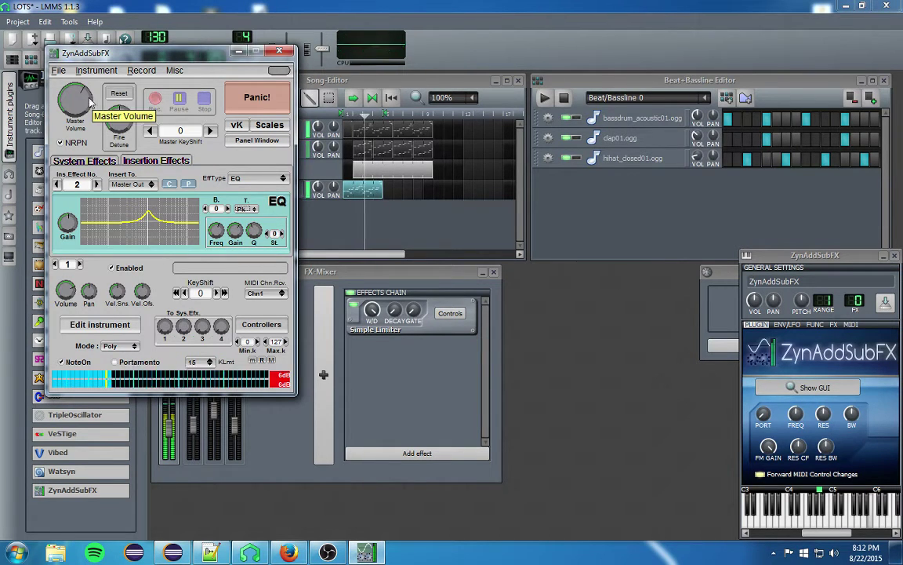
Step: Adjust the synth's master volume and part 1's volume, and route the instrument to FX channel 3
{"action": "left_click_drag", "start_coordinate": [81, 108], "coordinate": [82, 125]}
{"action": "left_click_drag", "start_coordinate": [68, 291], "coordinate": [69, 314]}
{"action": "left_click_drag", "start_coordinate": [80, 100], "coordinate": [87, 90]}
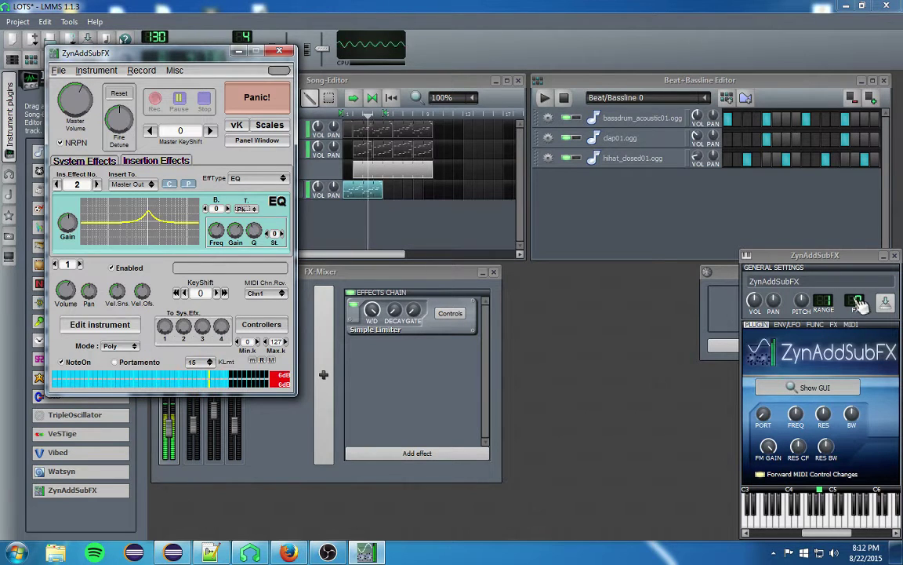
{"action": "left_click", "coordinate": [859, 305]}
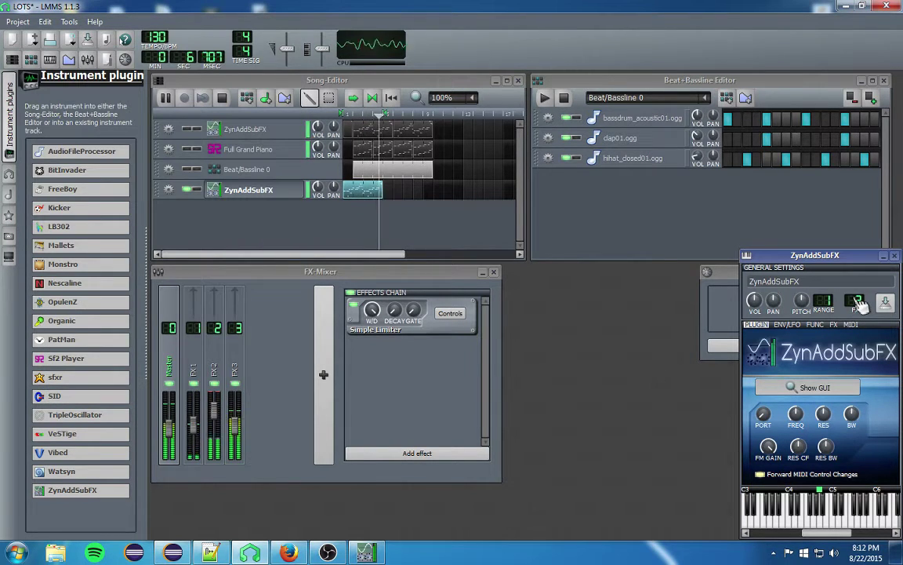
{"action": "left_click", "coordinate": [367, 554]}
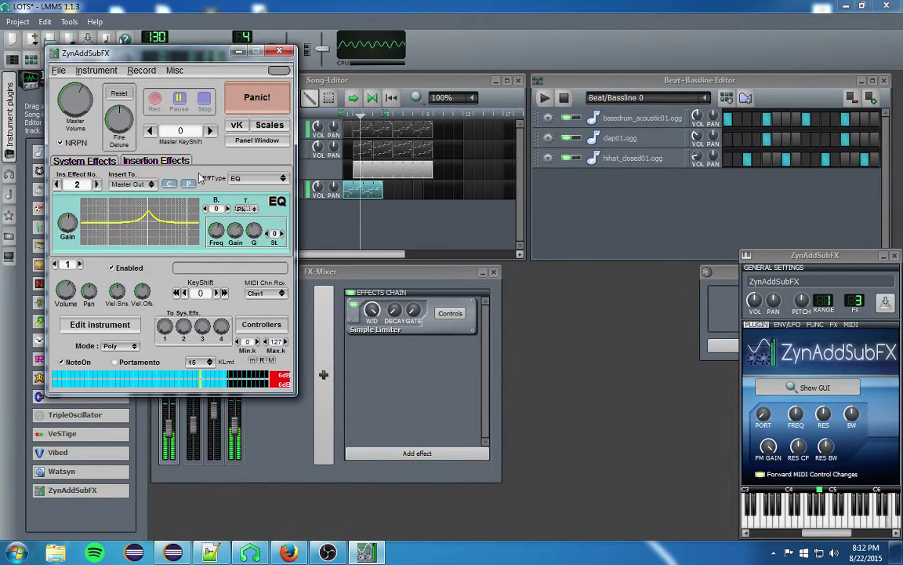
Step: Widen the band 0 EQ peak and reduce its gain slightly, switching the EQ off and back to Master Out to compare
{"action": "left_click_drag", "start_coordinate": [249, 239], "coordinate": [250, 250]}
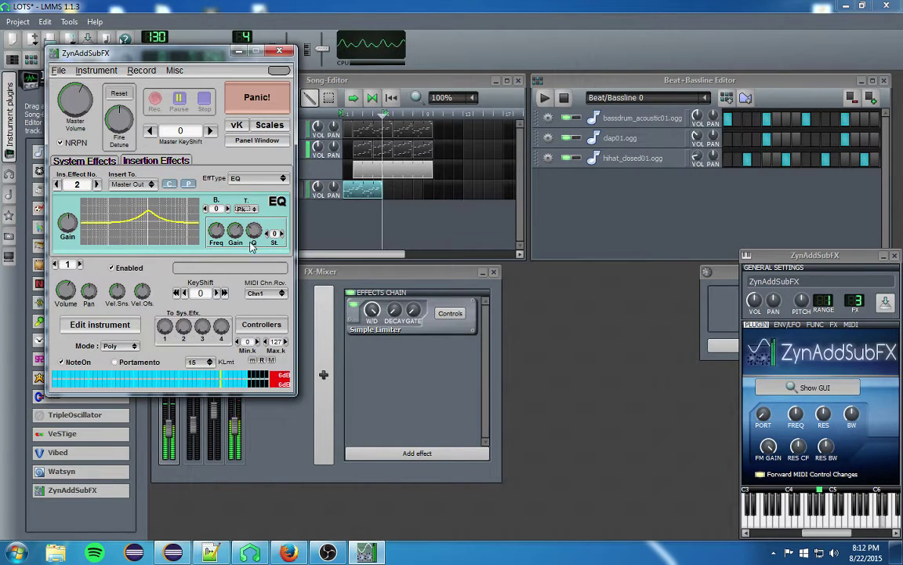
{"action": "left_click", "coordinate": [150, 185]}
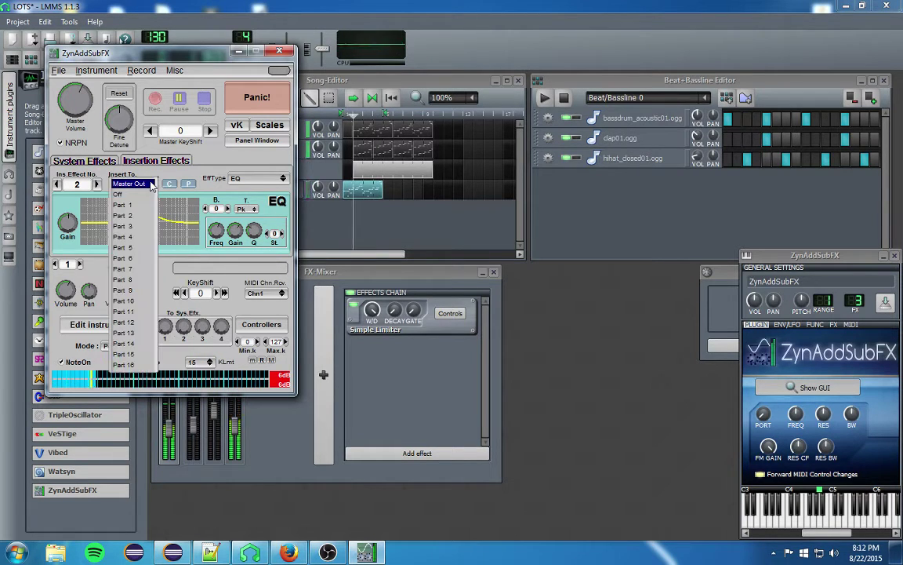
{"action": "left_click", "coordinate": [148, 186]}
{"action": "left_click", "coordinate": [151, 184]}
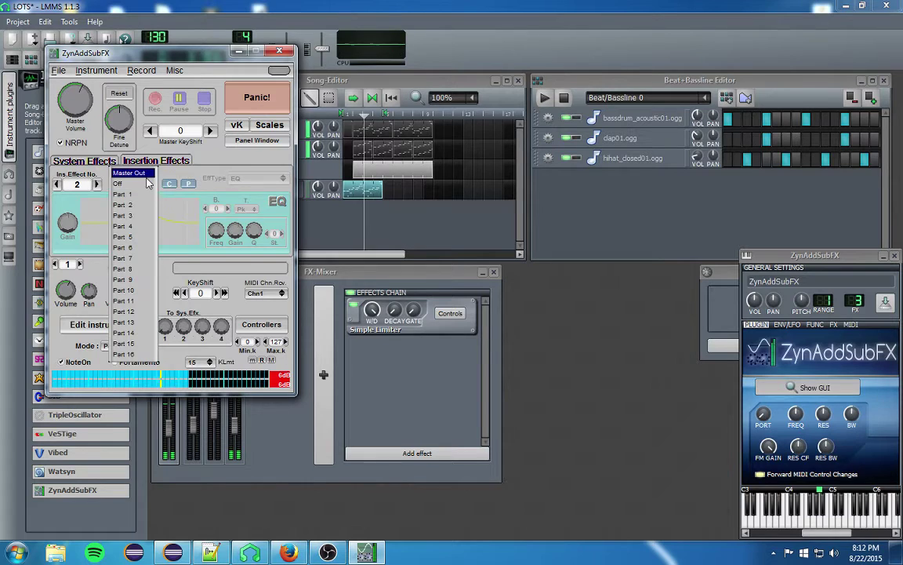
{"action": "left_click", "coordinate": [147, 180]}
{"action": "left_click_drag", "start_coordinate": [235, 228], "coordinate": [235, 235]}
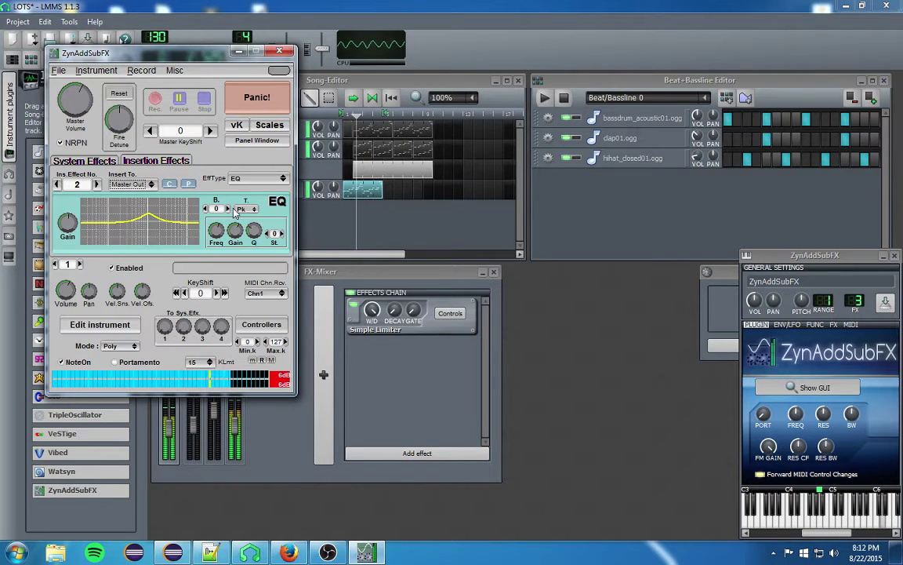
Step: Set EQ band 1 to the Pk type and raise its frequency and gain for a second peak in the high range
{"action": "left_click", "coordinate": [228, 209]}
{"action": "left_click", "coordinate": [248, 209]}
{"action": "left_click", "coordinate": [244, 278]}
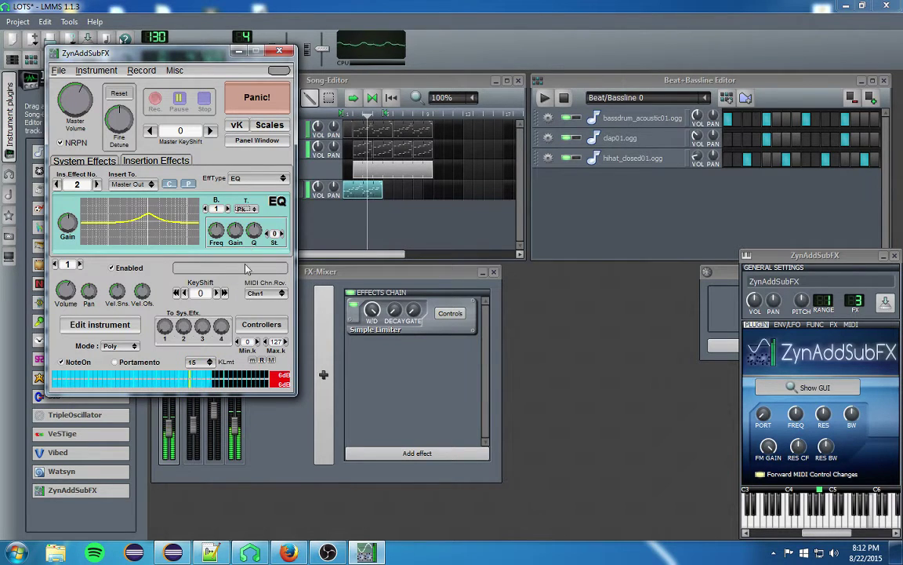
{"action": "left_click_drag", "start_coordinate": [223, 235], "coordinate": [224, 220]}
{"action": "mouse_move", "coordinate": [241, 232]}
{"action": "left_mouse_down"}
{"action": "mouse_move", "coordinate": [240, 222]}
{"action": "mouse_move", "coordinate": [220, 230]}
{"action": "mouse_move", "coordinate": [250, 236]}
{"action": "mouse_move", "coordinate": [250, 246]}
{"action": "left_mouse_up"}
{"action": "mouse_move", "coordinate": [239, 232]}
{"action": "left_mouse_down"}
{"action": "mouse_move", "coordinate": [240, 224]}
{"action": "mouse_move", "coordinate": [218, 235]}
{"action": "mouse_move", "coordinate": [227, 235]}
{"action": "left_mouse_up"}
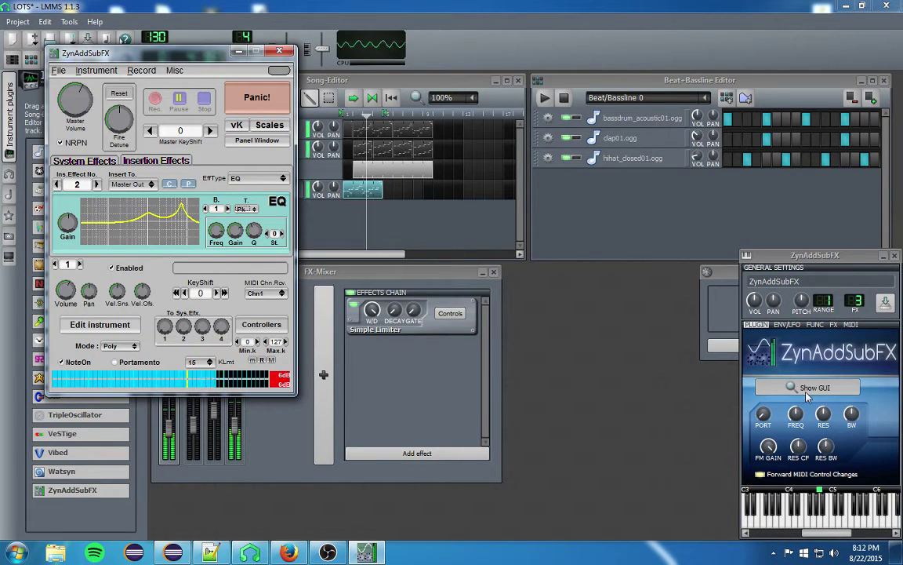
Step: Switch to OBS to check the recording and return to the ZynAddSubFX window
{"action": "left_click", "coordinate": [380, 554]}
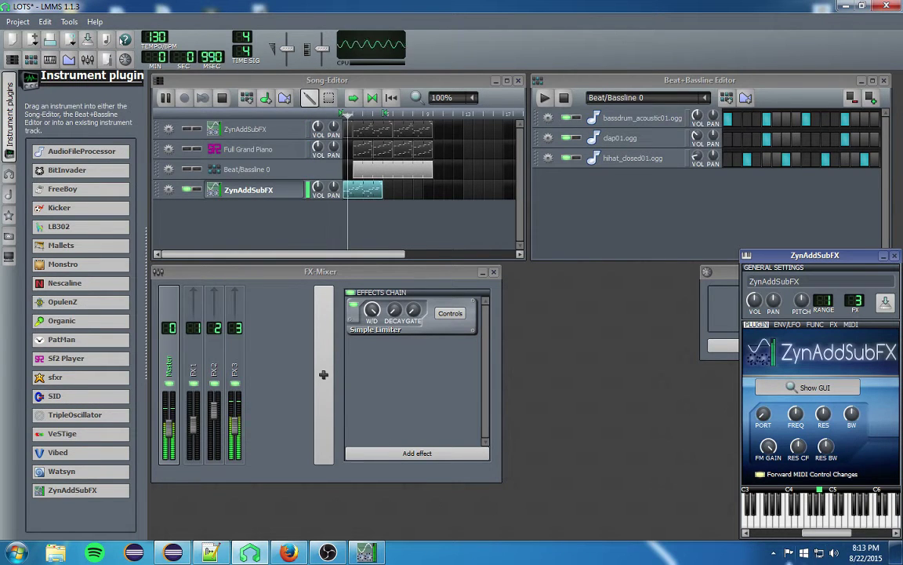
{"action": "left_click", "coordinate": [330, 553]}
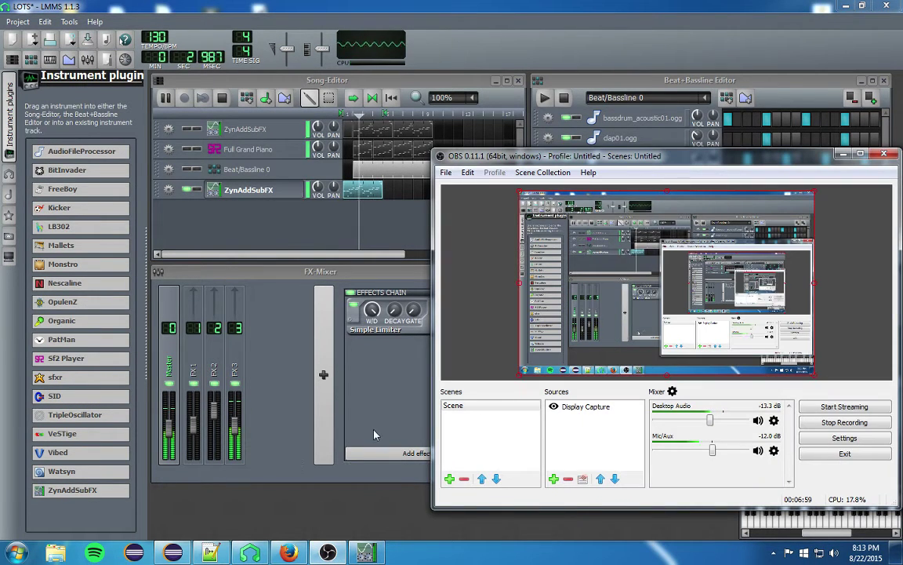
{"action": "left_click", "coordinate": [365, 551]}
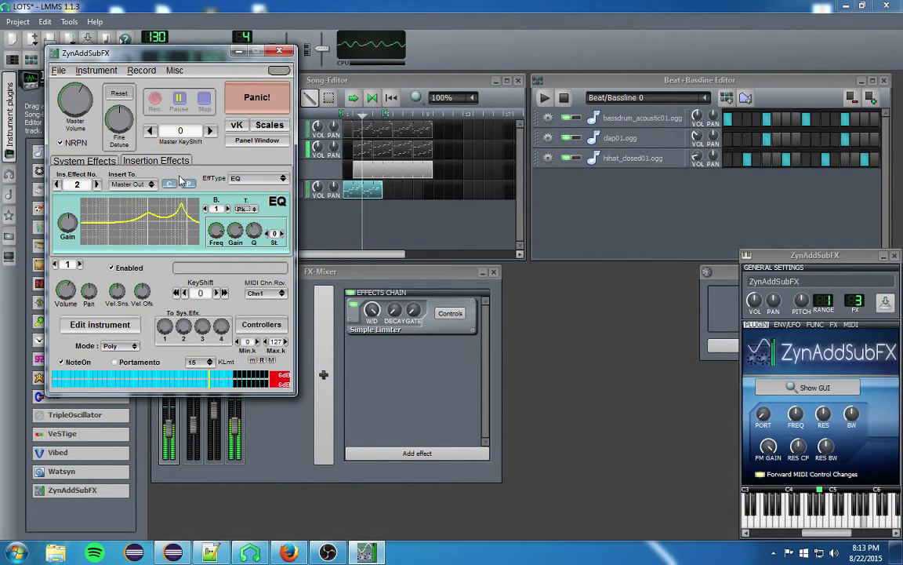
Step: Route insertion effect 3 to Master Out and set its effect type to Reverb
{"action": "left_click", "coordinate": [97, 184]}
{"action": "left_click", "coordinate": [132, 183]}
{"action": "left_click", "coordinate": [132, 173]}
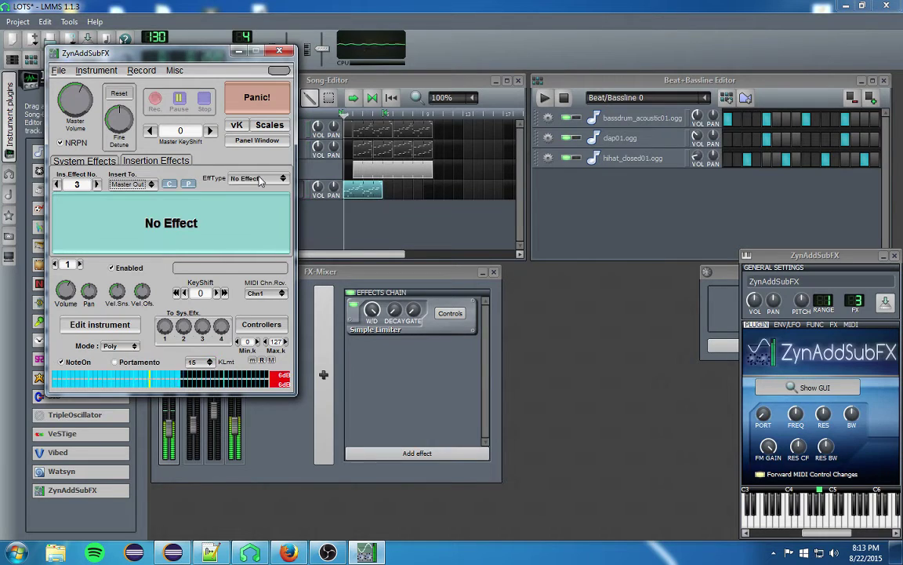
{"action": "left_click", "coordinate": [254, 178]}
{"action": "left_click", "coordinate": [239, 186]}
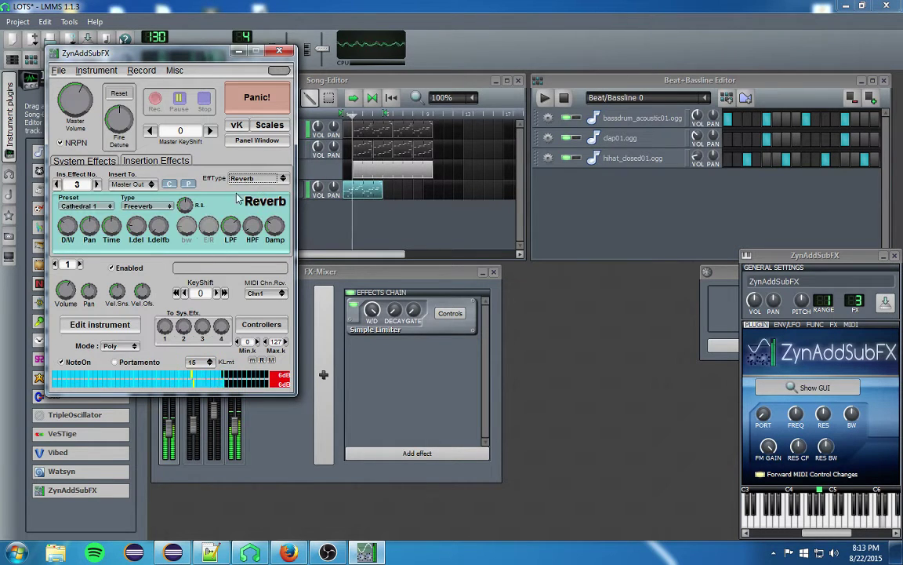
Step: Choose the Room 1 reverb preset, set the room size to about 48.9, and adjust the reverb's time and damping
{"action": "left_click", "coordinate": [102, 205]}
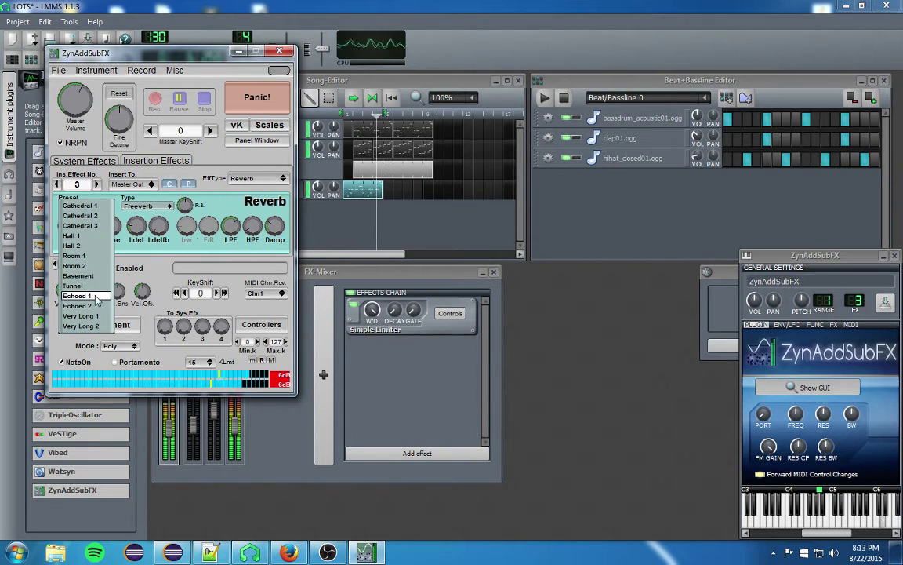
{"action": "left_click", "coordinate": [93, 256]}
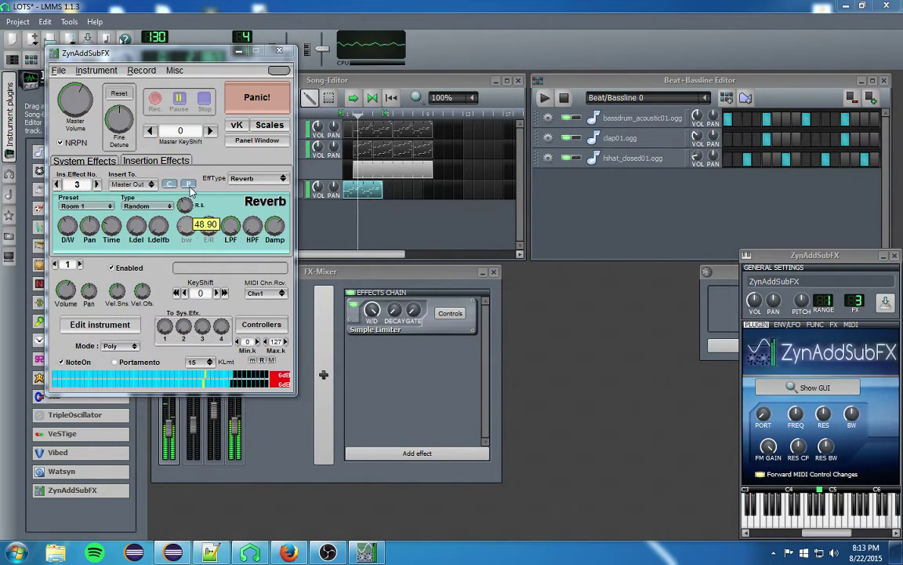
{"action": "left_click_drag", "start_coordinate": [113, 228], "coordinate": [113, 228]}
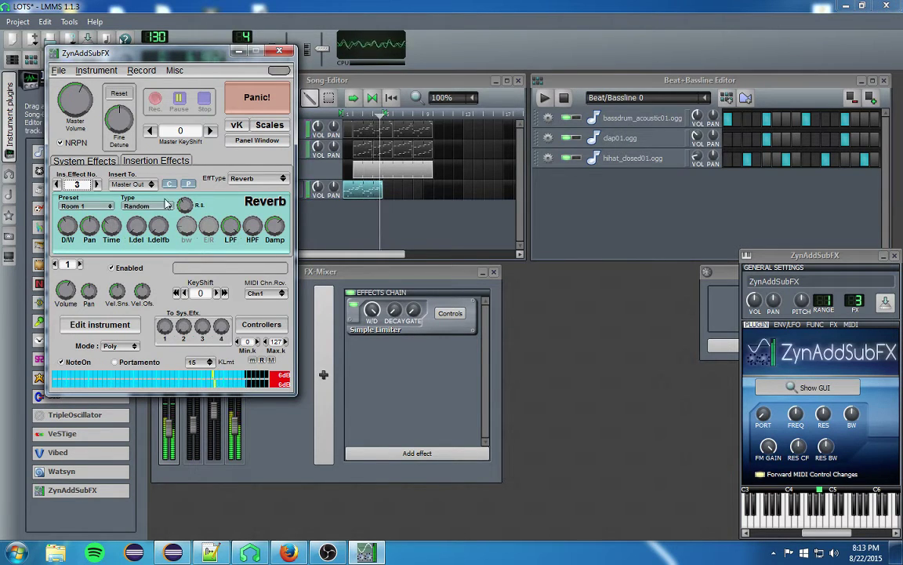
{"action": "left_click_drag", "start_coordinate": [276, 230], "coordinate": [275, 260]}
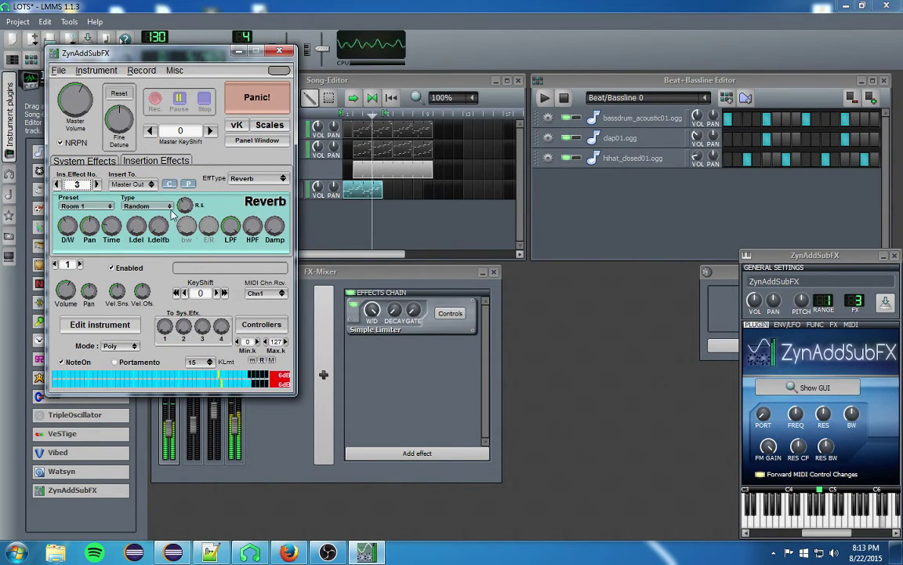
Step: Fine-tune the reverb's room size and time in insertion effect 3
{"action": "left_click_drag", "start_coordinate": [185, 216], "coordinate": [187, 218]}
{"action": "left_click_drag", "start_coordinate": [111, 226], "coordinate": [112, 218]}
{"action": "scroll", "coordinate": [116, 227], "scroll_direction": "up", "scroll_amount": 2}
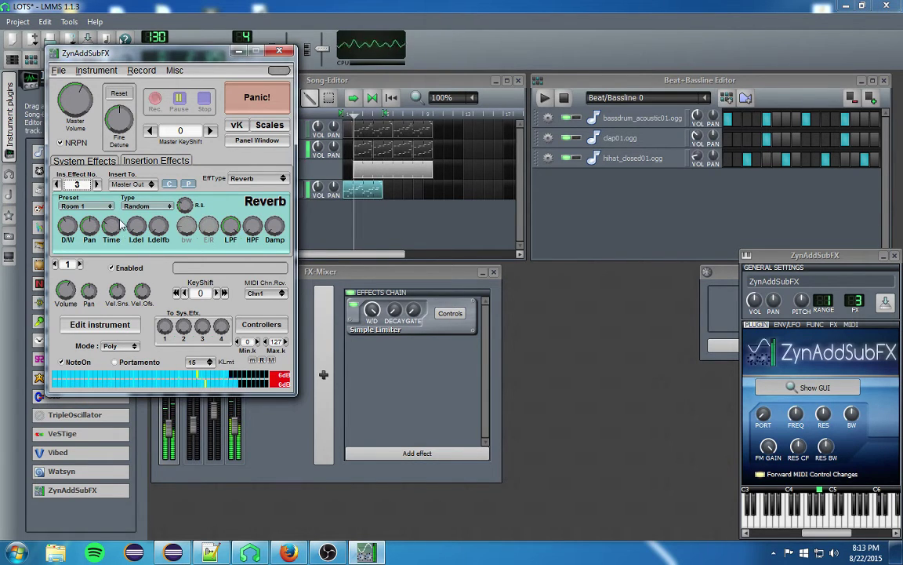
{"action": "left_click_drag", "start_coordinate": [115, 226], "coordinate": [117, 233]}
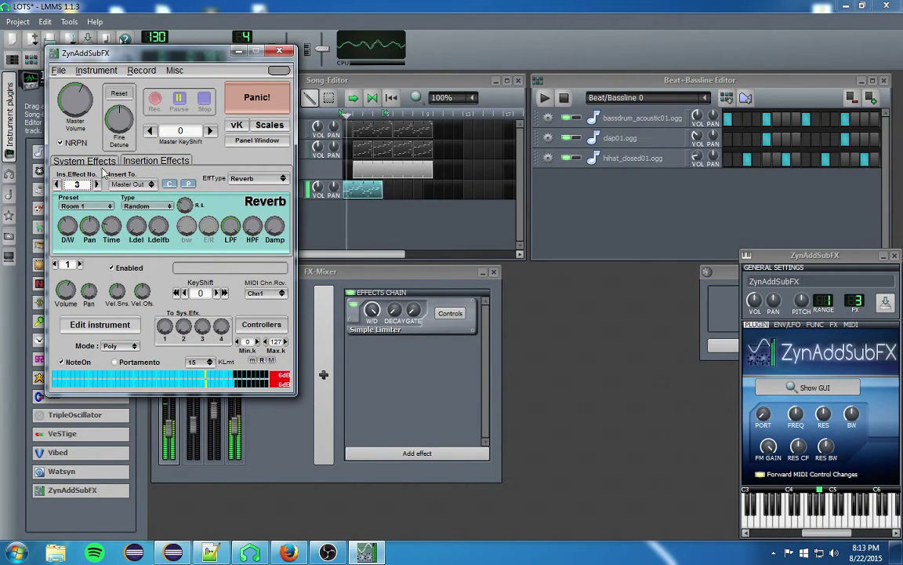
Step: Return to the EQ in insertion effect 2 and slightly raise the frequency and gain of the band 0 peak
{"action": "left_click", "coordinate": [100, 163]}
{"action": "left_click", "coordinate": [133, 162]}
{"action": "left_click", "coordinate": [56, 184]}
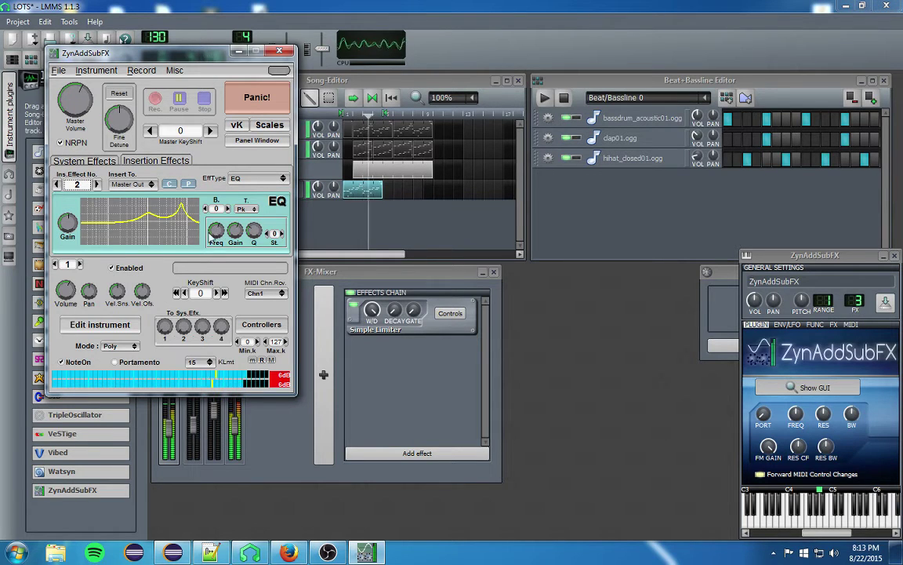
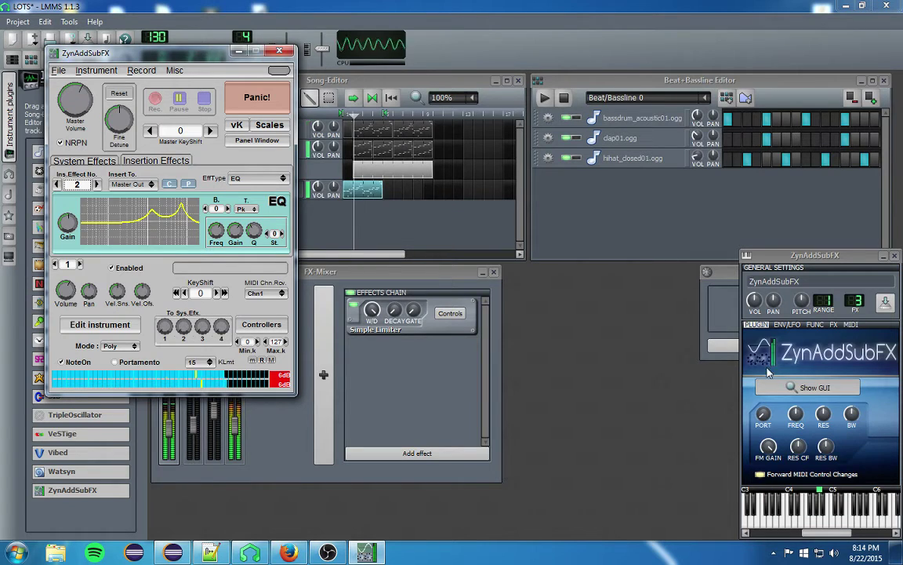
Step: Hide the synth interface, move the ZynAddSubFX instrument window toward the centre, and try a different filter frequency on its Freq knob
{"action": "left_click", "coordinate": [804, 387]}
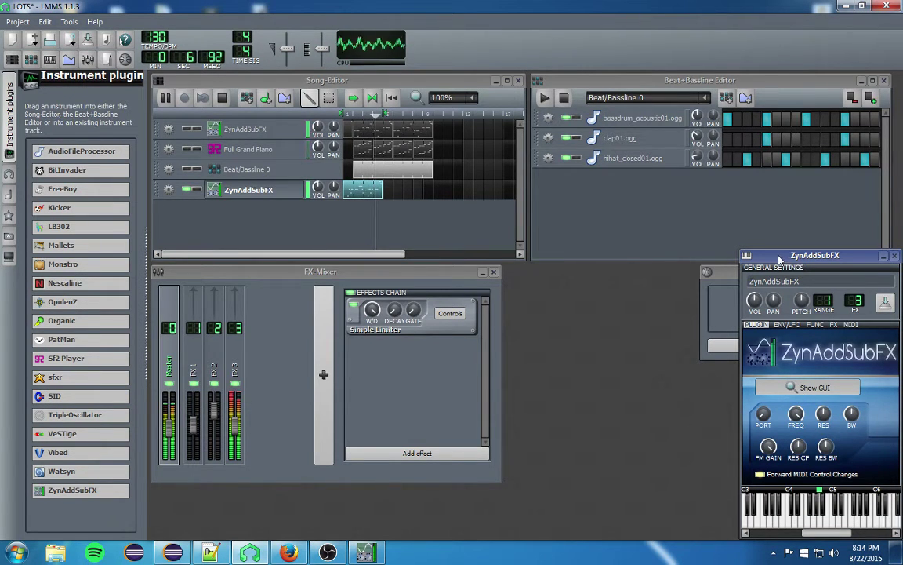
{"action": "left_click_drag", "start_coordinate": [778, 259], "coordinate": [651, 236]}
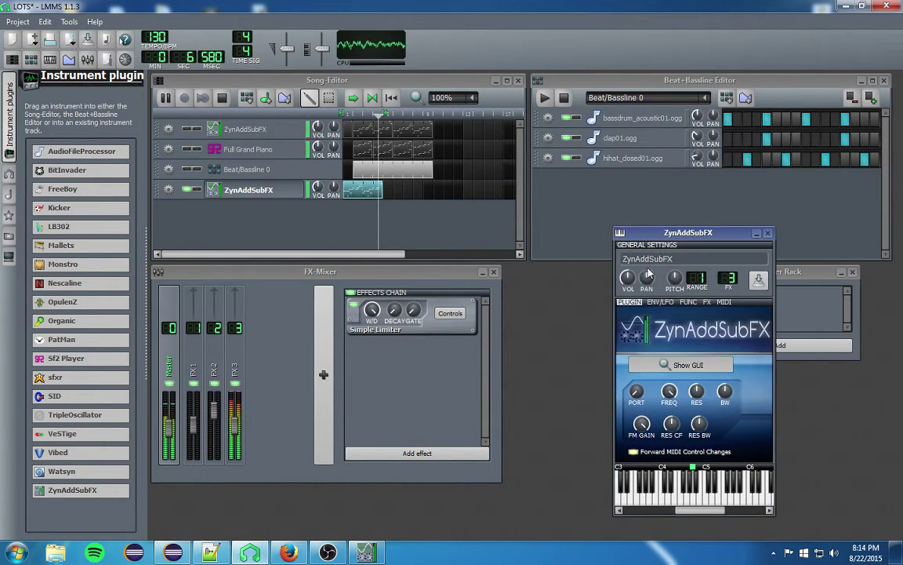
{"action": "left_click", "coordinate": [670, 394]}
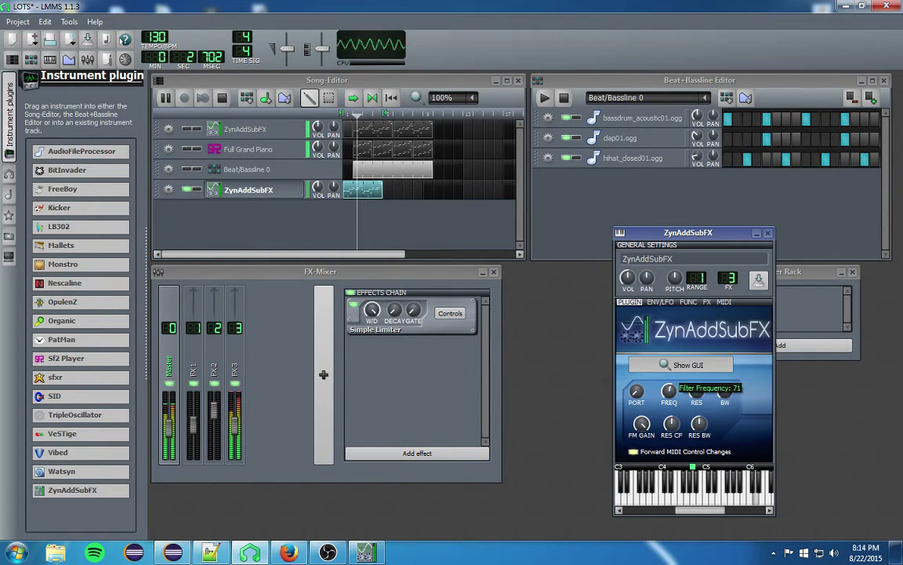
{"action": "left_click_drag", "start_coordinate": [670, 394], "coordinate": [678, 374]}
Step: Reopen the synth interface, fine-tune the band 0 frequency of the EQ in insertion effect 2, and adjust the master volume
{"action": "left_click", "coordinate": [682, 364]}
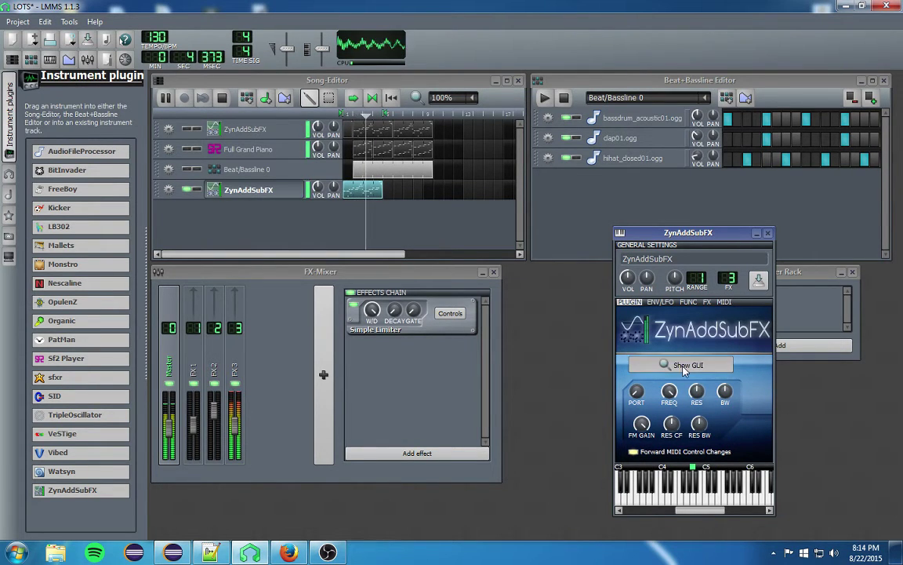
{"action": "left_click", "coordinate": [74, 298]}
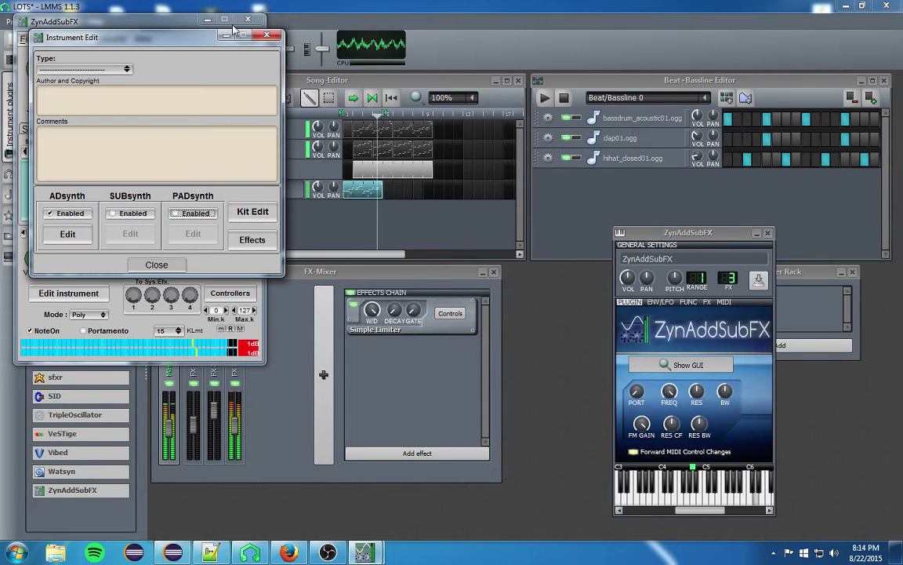
{"action": "left_click", "coordinate": [271, 36]}
{"action": "left_click", "coordinate": [124, 129]}
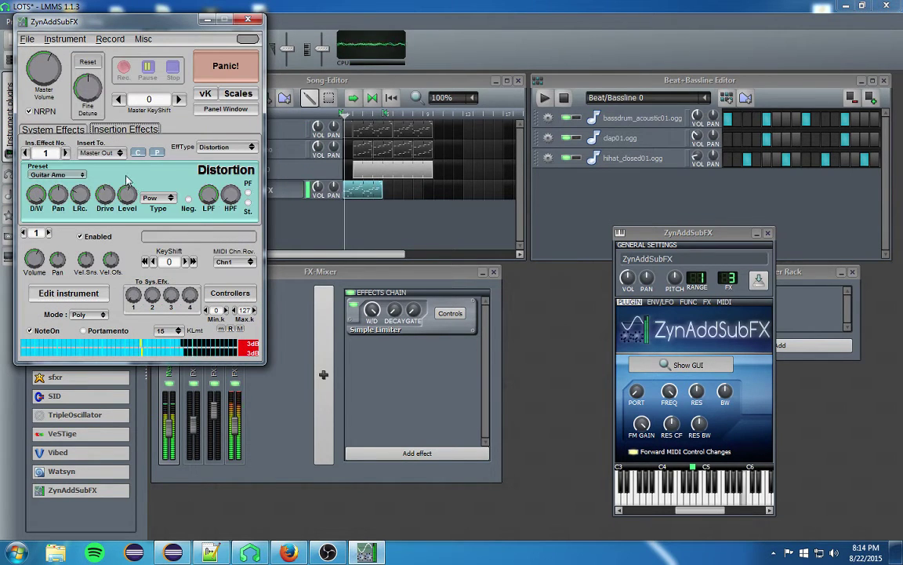
{"action": "left_click", "coordinate": [68, 155]}
{"action": "mouse_move", "coordinate": [180, 208]}
{"action": "left_mouse_down"}
{"action": "mouse_move", "coordinate": [191, 213]}
{"action": "mouse_move", "coordinate": [210, 197]}
{"action": "mouse_move", "coordinate": [193, 203]}
{"action": "left_mouse_up"}
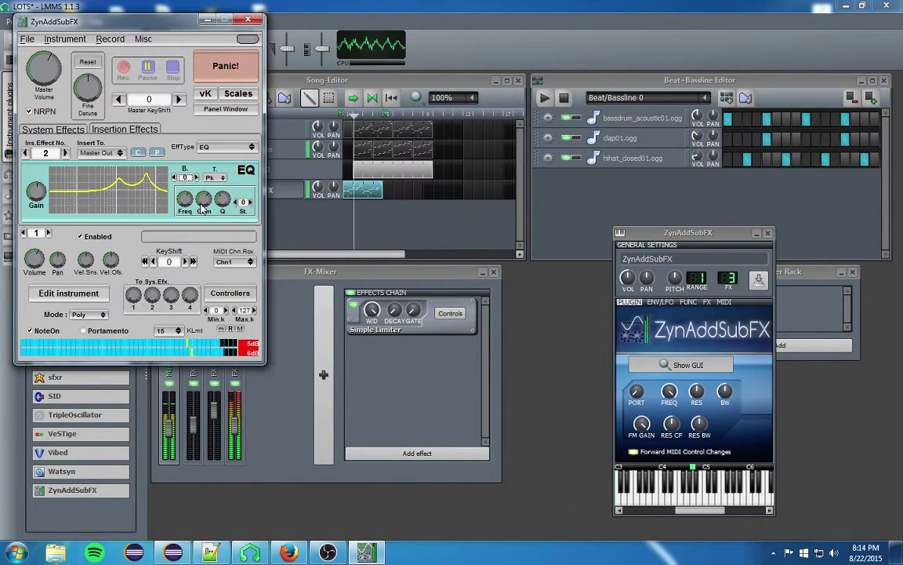
{"action": "mouse_move", "coordinate": [194, 203]}
{"action": "left_mouse_down"}
{"action": "mouse_move", "coordinate": [188, 198]}
{"action": "mouse_move", "coordinate": [192, 205]}
{"action": "left_mouse_up"}
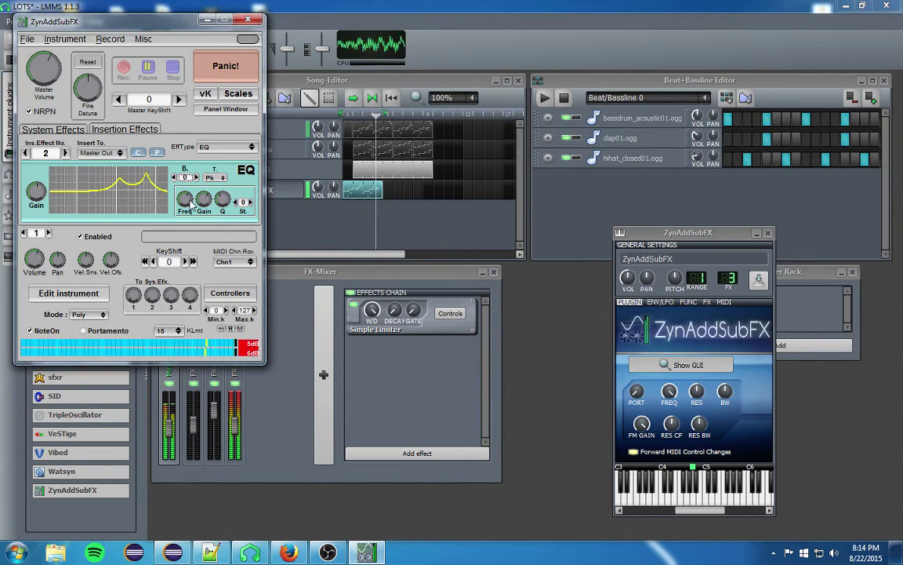
{"action": "left_click", "coordinate": [53, 73]}
{"action": "left_click_drag", "start_coordinate": [53, 79], "coordinate": [54, 73]}
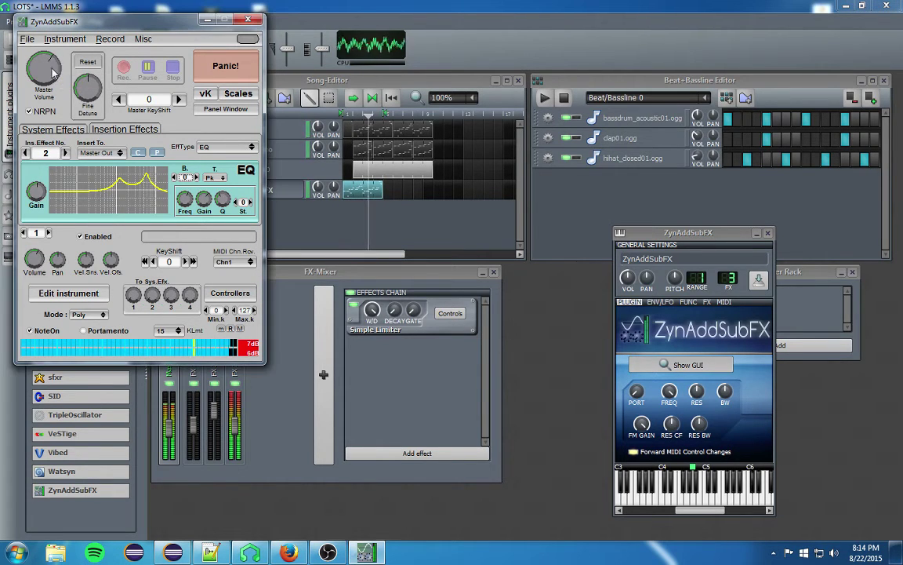
Step: Adjust the Drive of the Distortion in insertion effect 1 and rebalance the master volume
{"action": "left_click", "coordinate": [71, 129]}
{"action": "left_click", "coordinate": [98, 130]}
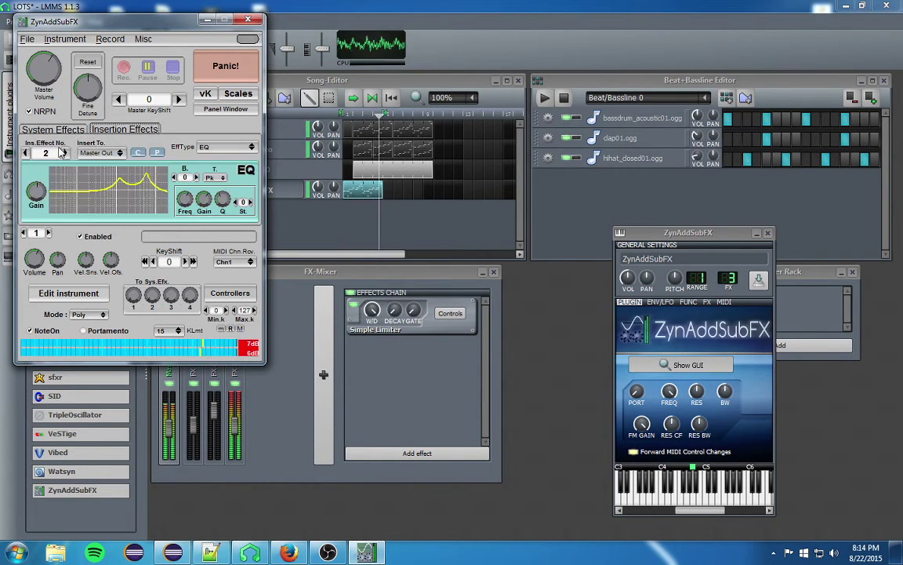
{"action": "left_click", "coordinate": [28, 153]}
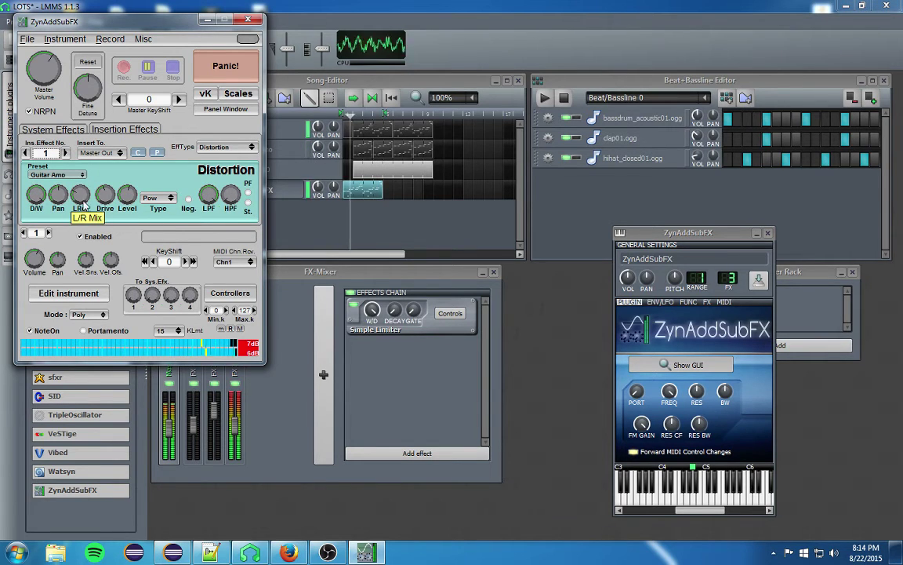
{"action": "left_click_drag", "start_coordinate": [107, 199], "coordinate": [115, 150]}
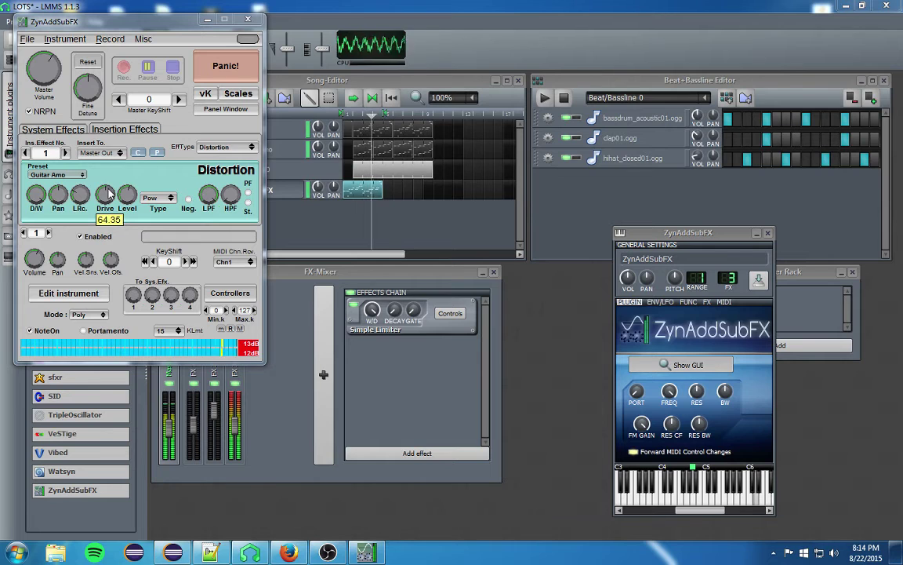
{"action": "left_click_drag", "start_coordinate": [109, 198], "coordinate": [108, 196]}
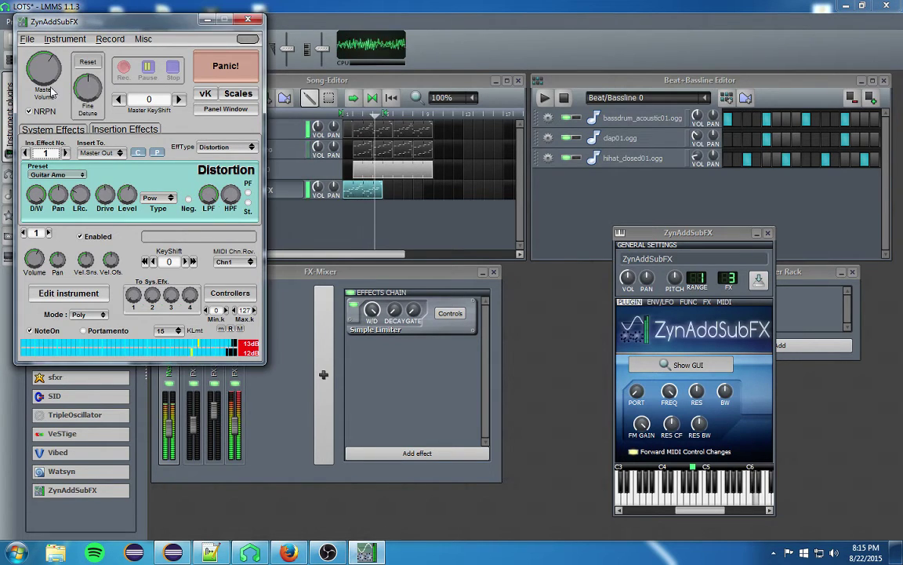
{"action": "left_click_drag", "start_coordinate": [40, 82], "coordinate": [46, 80]}
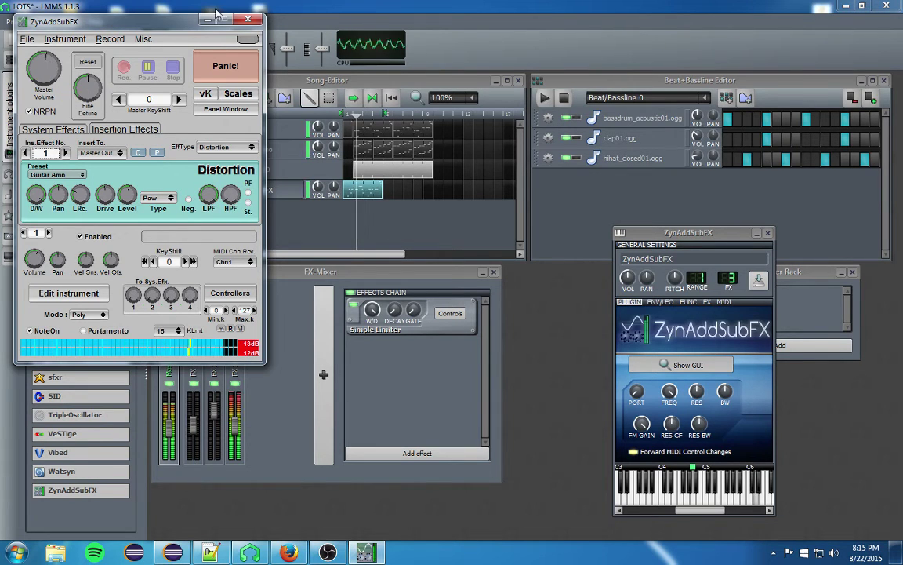
Step: Close the synth interface, unmute the Full Grand Piano and Beat/Bassline 0 tracks, and move the lower ZynAddSubFX clip one bar later
{"action": "left_click", "coordinate": [248, 19]}
{"action": "left_click", "coordinate": [191, 149]}
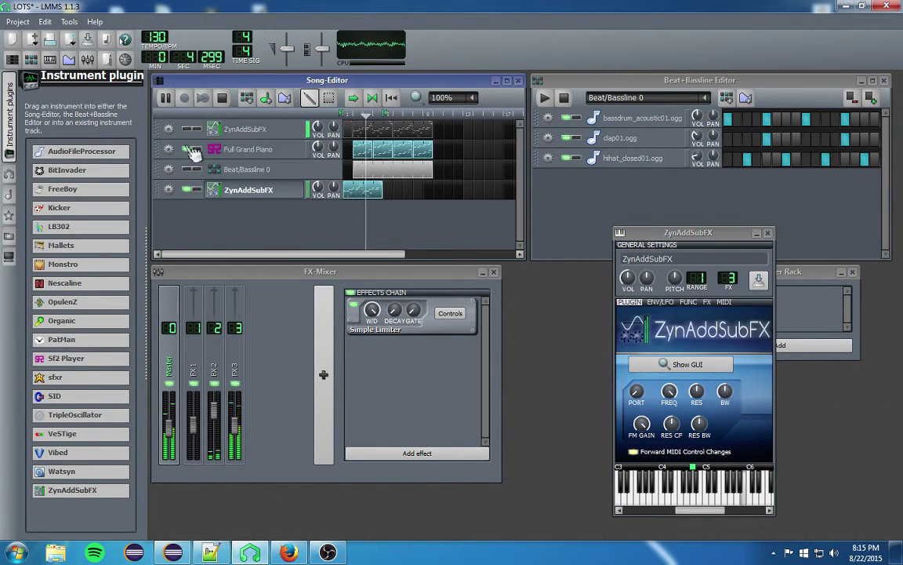
{"action": "left_click", "coordinate": [190, 169]}
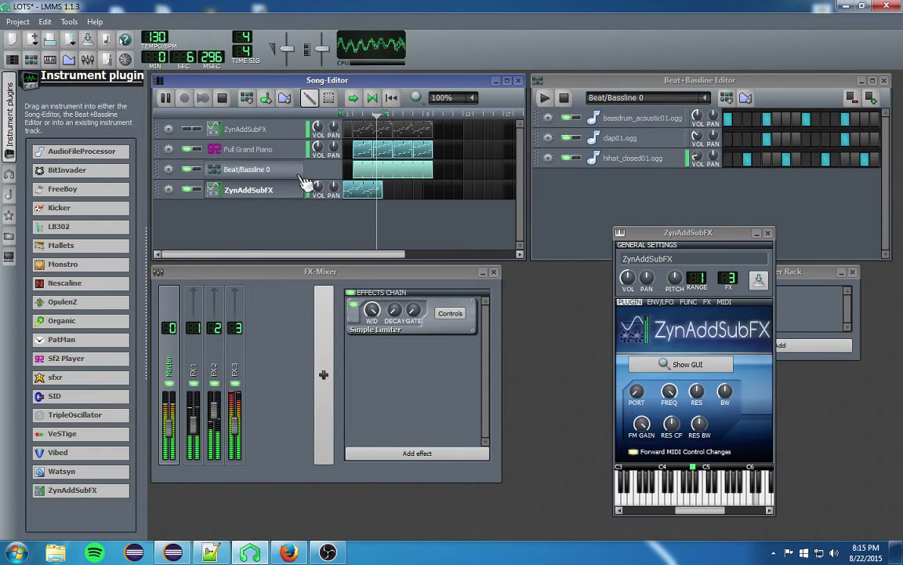
{"action": "left_click_drag", "start_coordinate": [375, 192], "coordinate": [388, 202]}
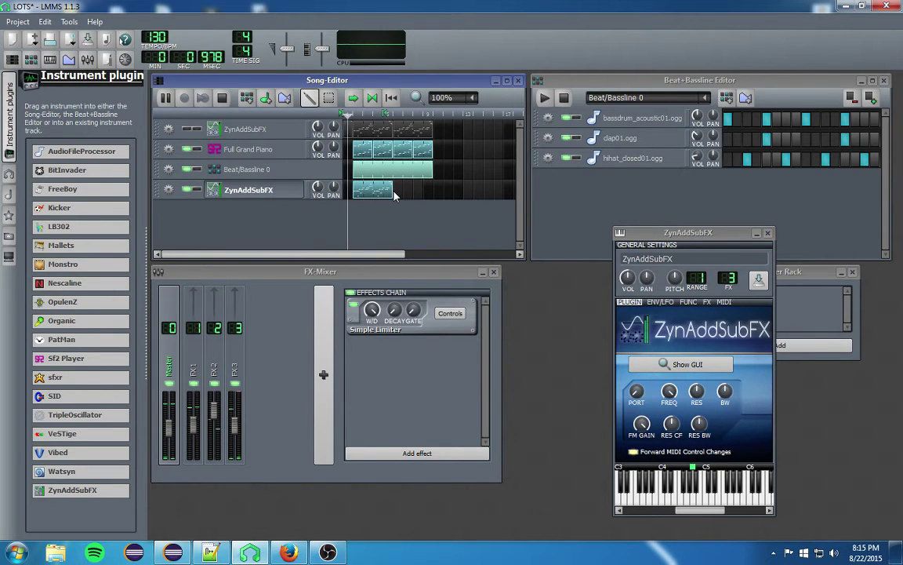
Step: Compare against the original lead by swapping the mutes of the two ZynAddSubFX tracks, then stop playback and mute the original again
{"action": "left_click", "coordinate": [189, 191]}
{"action": "left_click", "coordinate": [191, 130]}
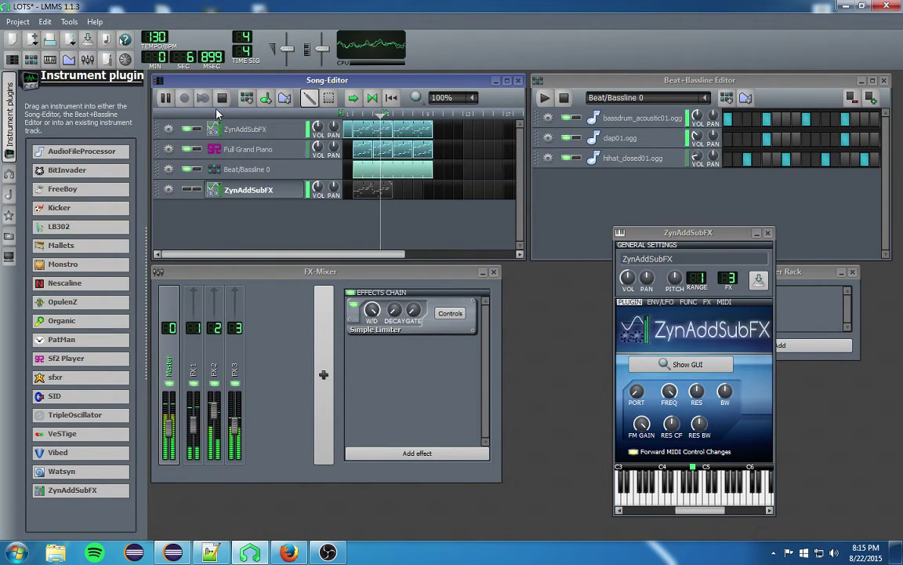
{"action": "left_click", "coordinate": [222, 100]}
{"action": "left_click", "coordinate": [191, 129]}
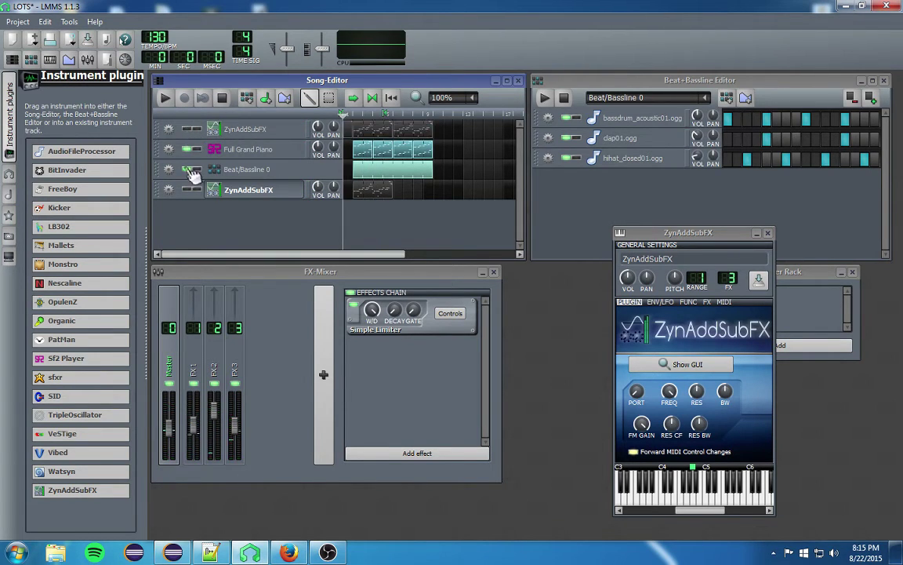
Step: Reopen the lower ZynAddSubFX track's interface and review its insertion effects 1 to 3, ending on the EQ
{"action": "left_click", "coordinate": [680, 364]}
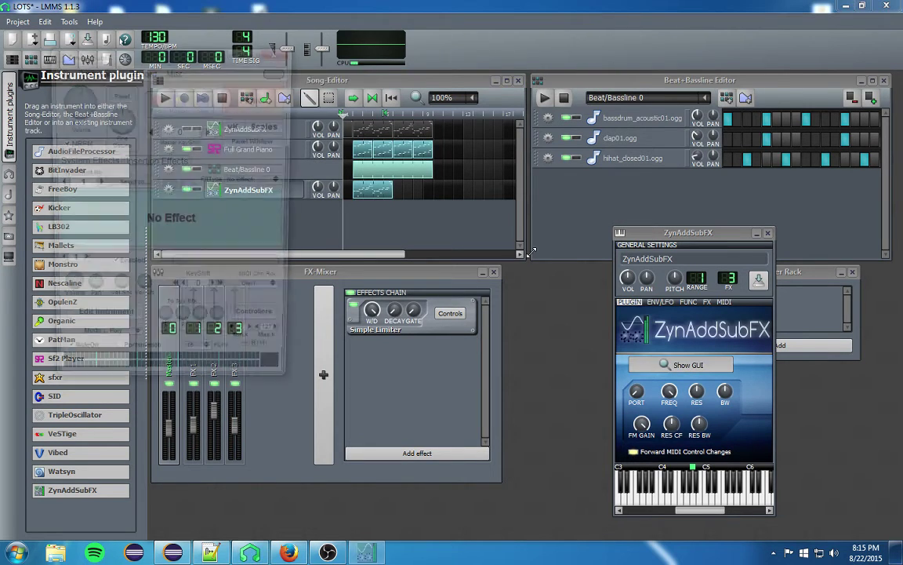
{"action": "left_click", "coordinate": [138, 161]}
{"action": "left_click", "coordinate": [97, 183]}
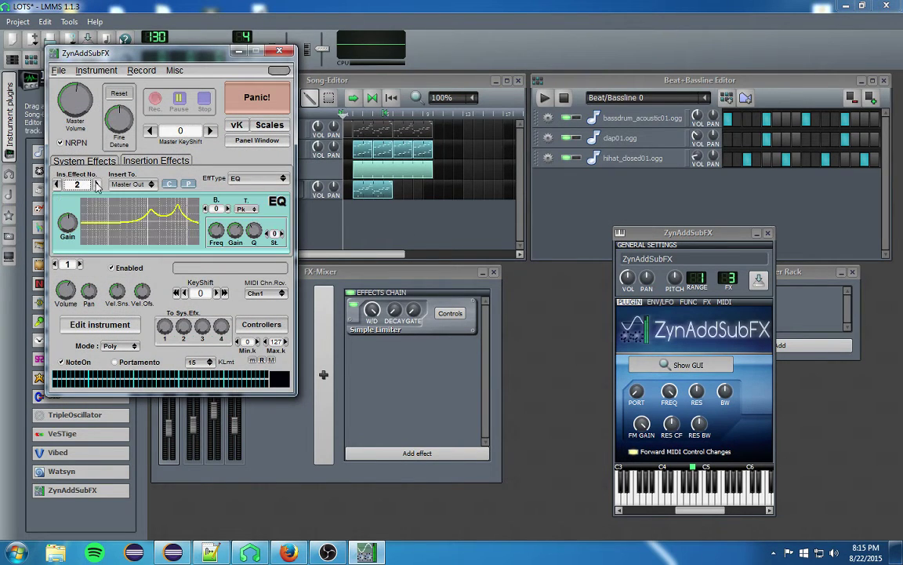
{"action": "left_click", "coordinate": [97, 183]}
{"action": "left_click", "coordinate": [58, 184]}
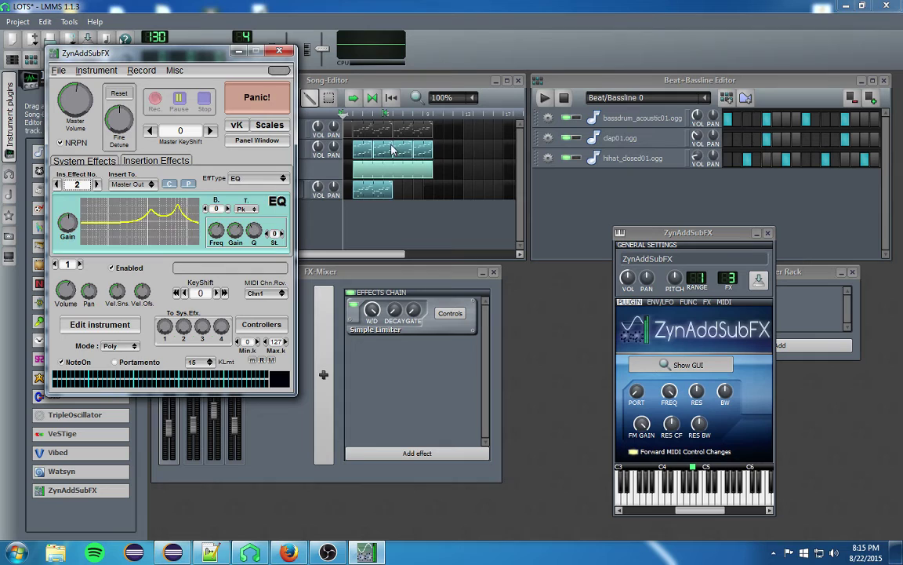
Step: Copy the short opening clip of the upper ZynAddSubFX track into bar 1 of the lower ZynAddSubFX track
{"action": "left_click", "coordinate": [353, 116]}
{"action": "left_click_drag", "start_coordinate": [374, 190], "coordinate": [365, 191]}
{"action": "right_click", "coordinate": [355, 127]}
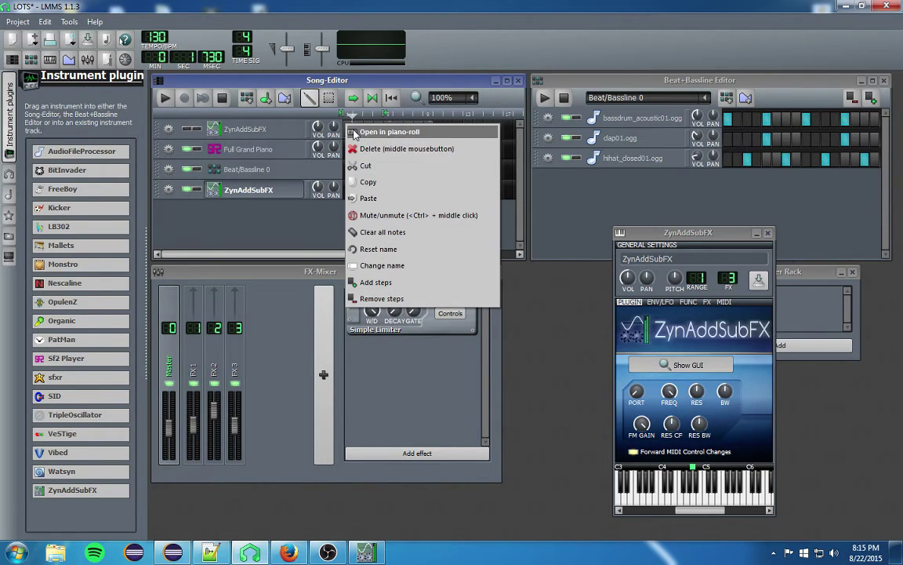
{"action": "left_click", "coordinate": [361, 181]}
{"action": "left_click", "coordinate": [347, 187]}
{"action": "right_click", "coordinate": [346, 186]}
{"action": "left_click", "coordinate": [360, 258]}
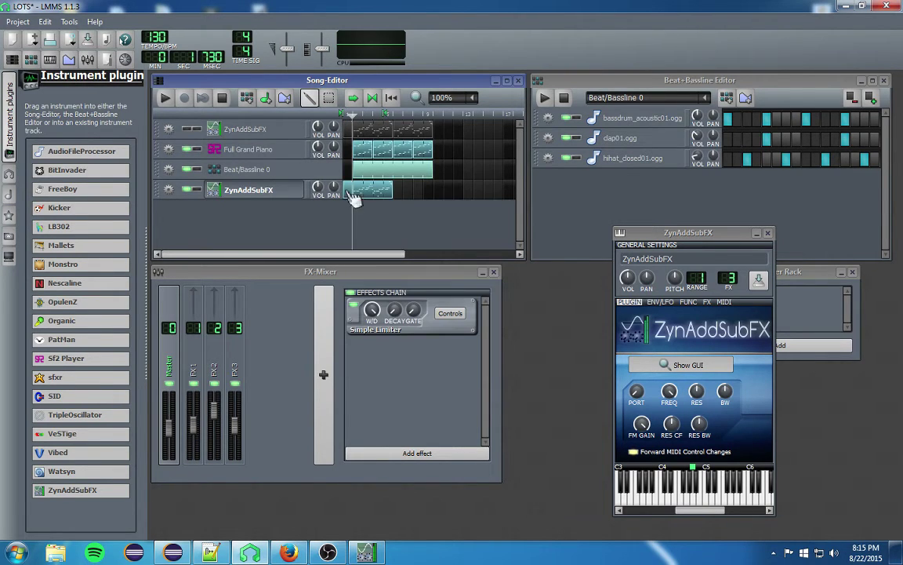
Step: Start song playback and extend the loop's end by one bar to cover the moved lead clip
{"action": "left_click", "coordinate": [165, 98]}
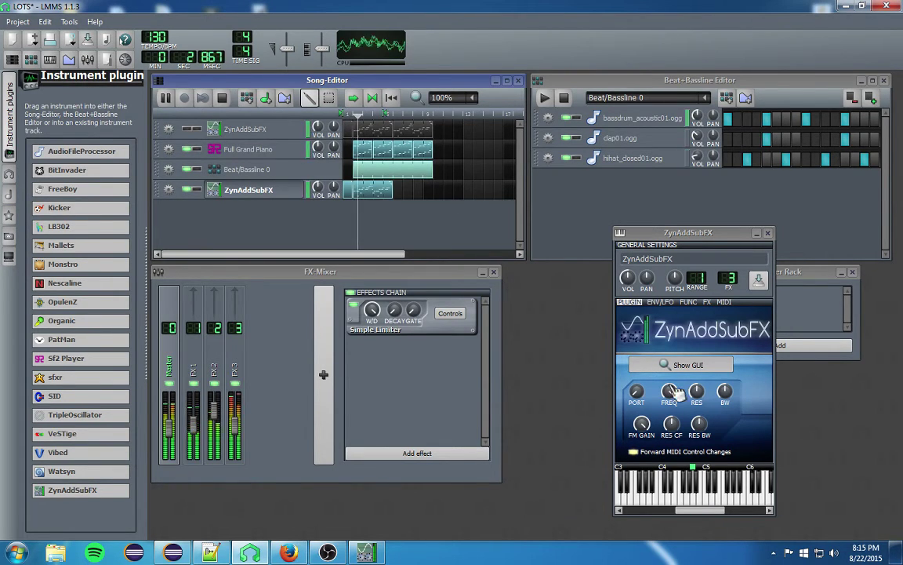
{"action": "right_click", "coordinate": [390, 115]}
Step: Reopen the synth interface and fine-tune the band 1 and band 0 peaks of the EQ in insertion effect 2
{"action": "left_click", "coordinate": [683, 364]}
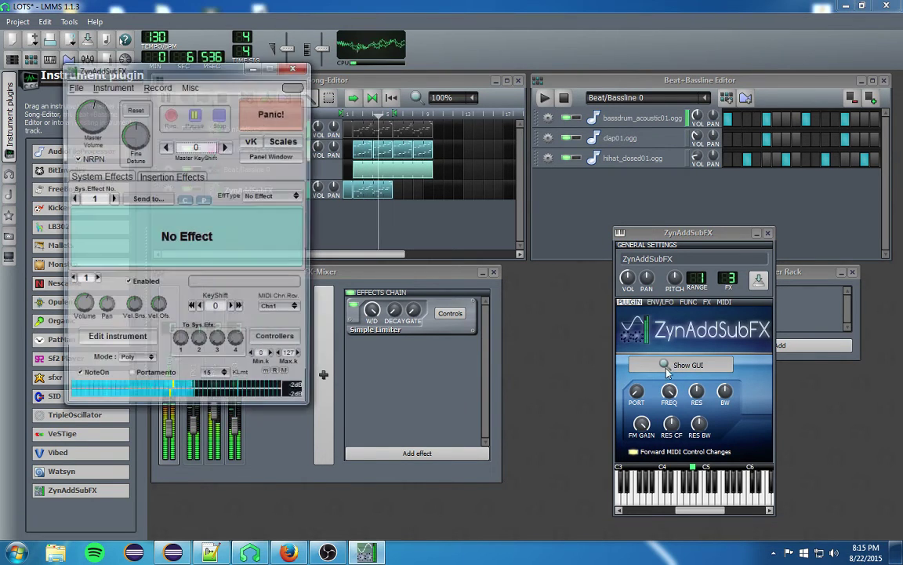
{"action": "left_click", "coordinate": [172, 177]}
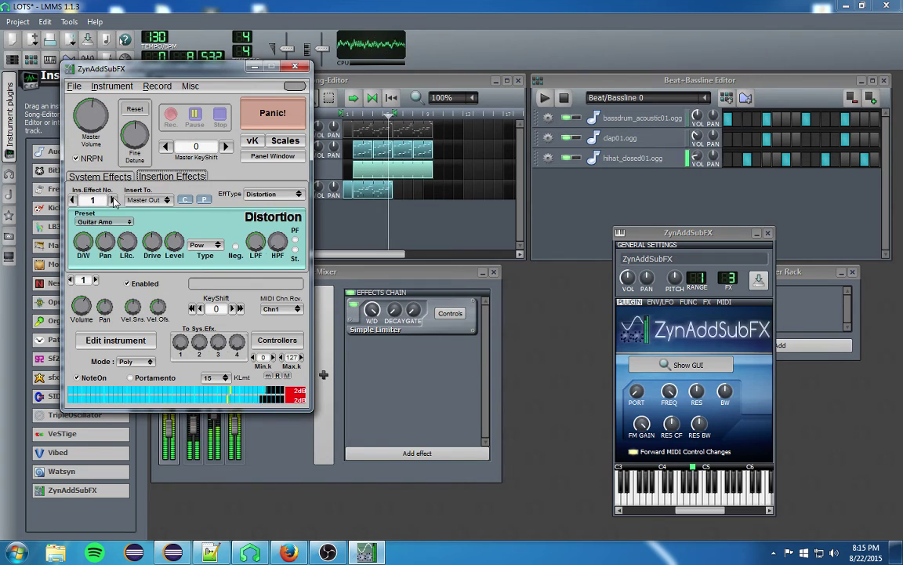
{"action": "left_click", "coordinate": [115, 199]}
{"action": "left_click", "coordinate": [114, 199]}
{"action": "left_click", "coordinate": [72, 199]}
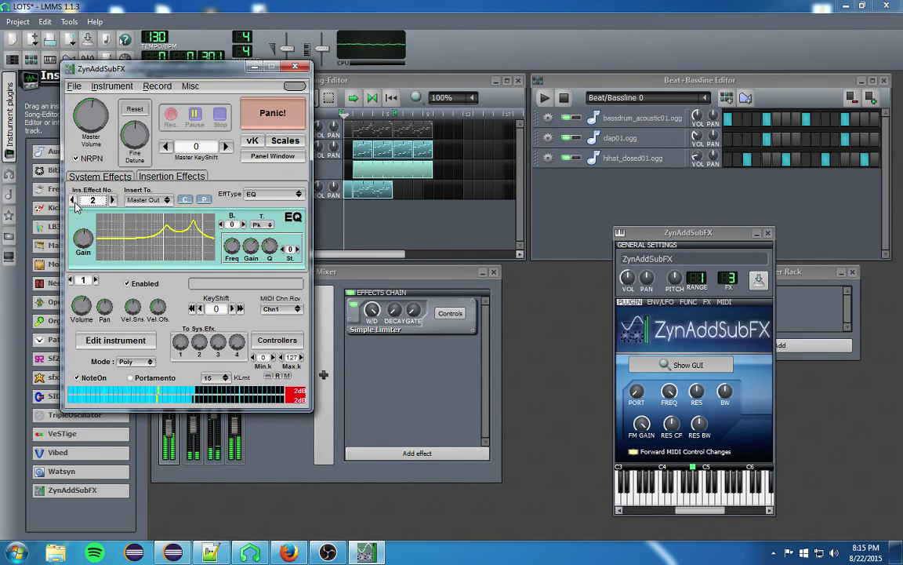
{"action": "left_click", "coordinate": [244, 224]}
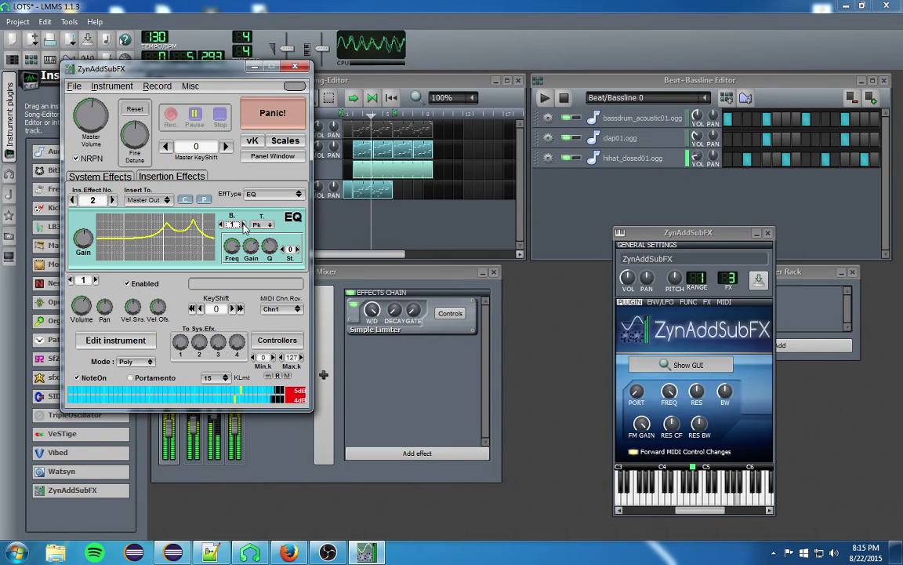
{"action": "mouse_move", "coordinate": [252, 249]}
{"action": "left_mouse_down"}
{"action": "mouse_move", "coordinate": [253, 238]}
{"action": "mouse_move", "coordinate": [236, 243]}
{"action": "mouse_move", "coordinate": [250, 247]}
{"action": "left_mouse_up"}
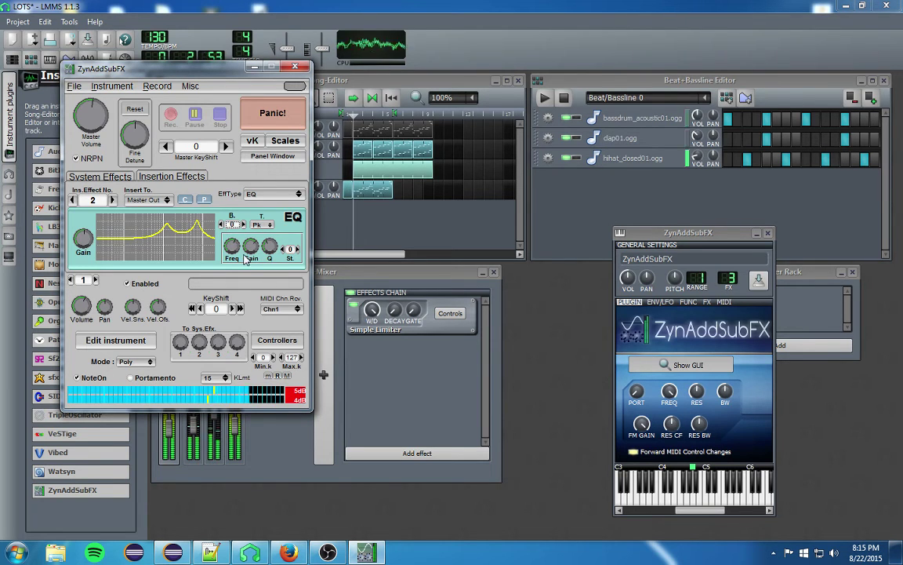
{"action": "left_click_drag", "start_coordinate": [249, 249], "coordinate": [232, 251]}
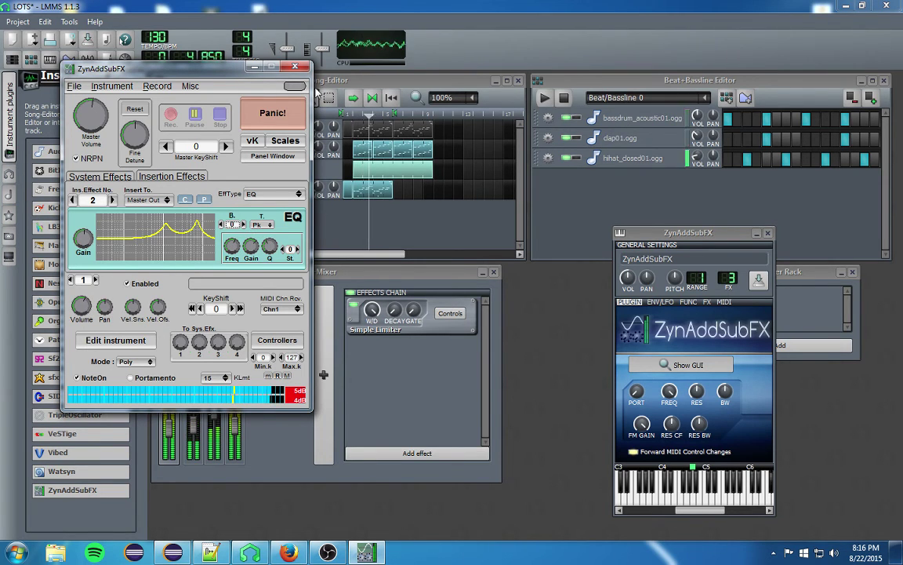
Step: Slightly lower the overall gain of the EQ in insertion effect 2, broaden its band 0 peak, and close the synth interface
{"action": "left_click_drag", "start_coordinate": [250, 253], "coordinate": [253, 251]}
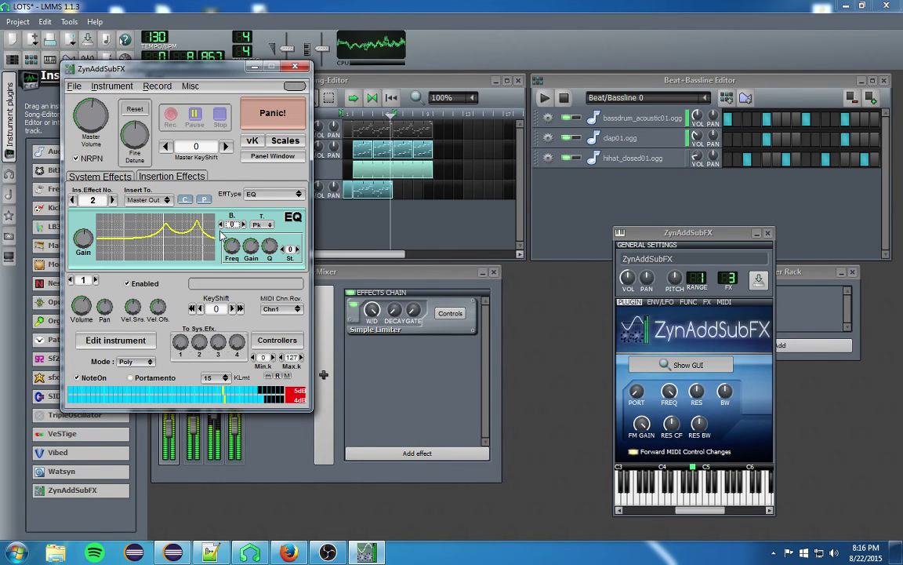
{"action": "left_click_drag", "start_coordinate": [87, 243], "coordinate": [90, 247]}
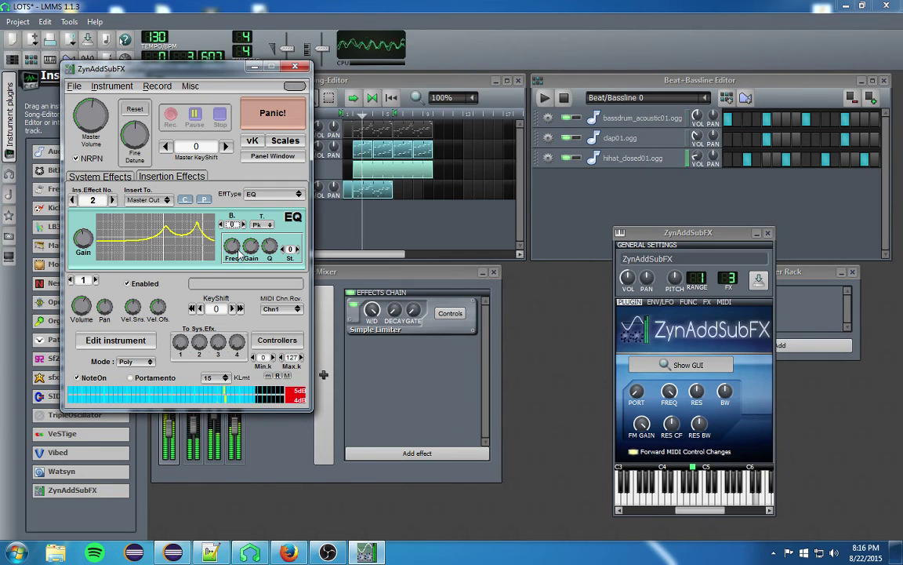
{"action": "left_click_drag", "start_coordinate": [232, 247], "coordinate": [267, 269]}
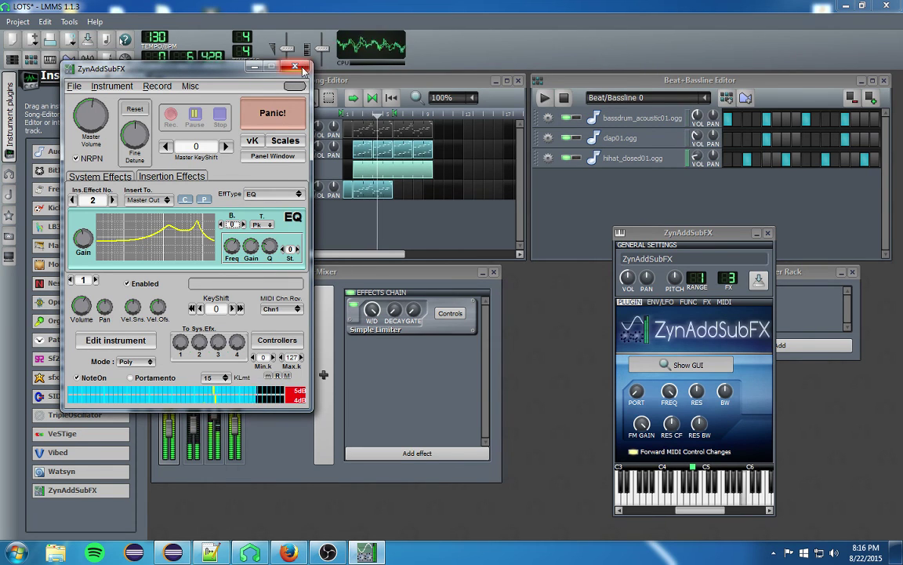
{"action": "left_click", "coordinate": [647, 336]}
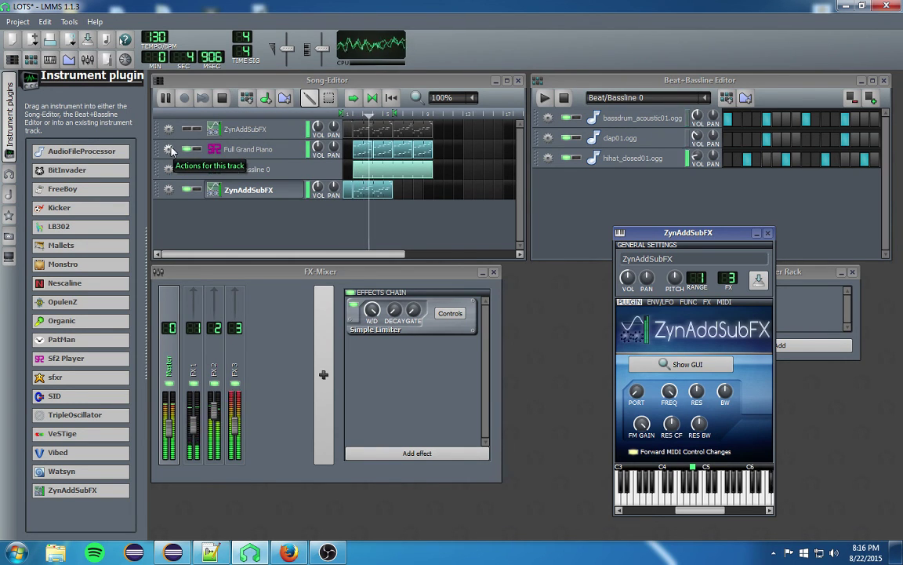
Step: Stop the song playback and save the LOTS project
{"action": "left_click", "coordinate": [16, 21]}
{"action": "left_click", "coordinate": [35, 78]}
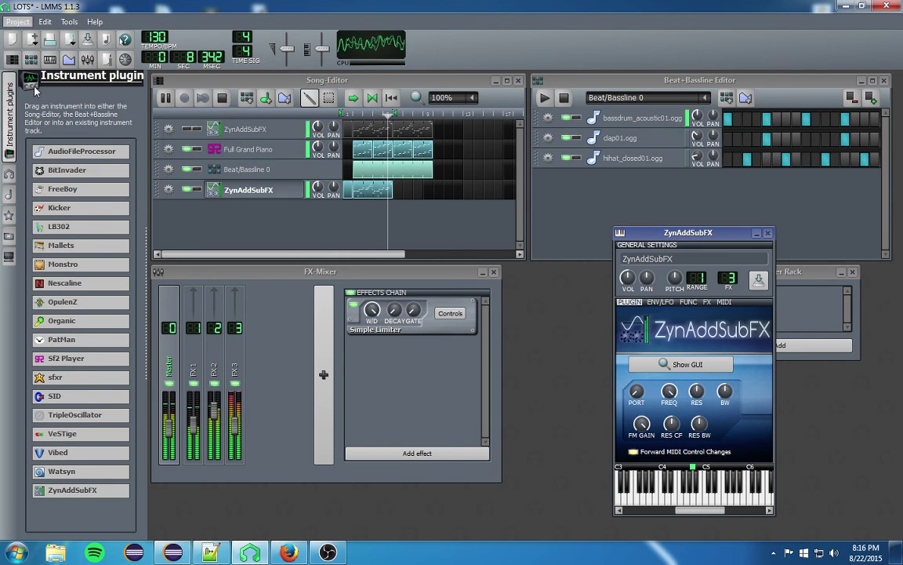
{"action": "left_click", "coordinate": [222, 97]}
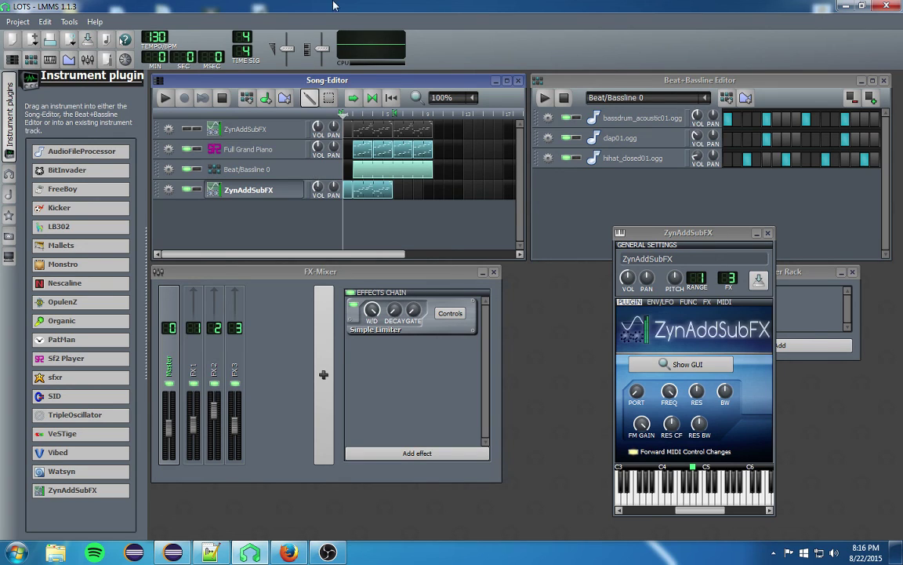
{"action": "left_click", "coordinate": [8, 22]}
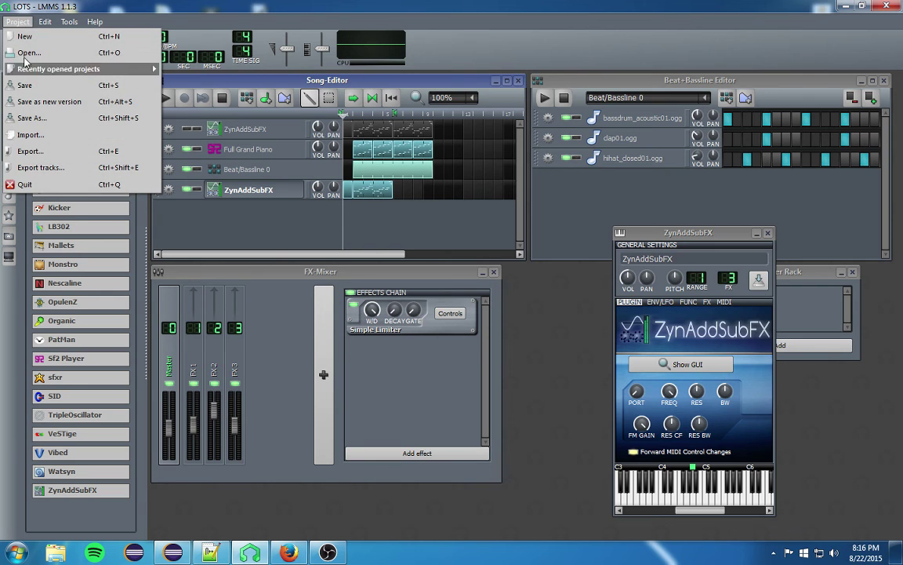
{"action": "left_click", "coordinate": [30, 86]}
{"action": "left_click", "coordinate": [328, 553]}
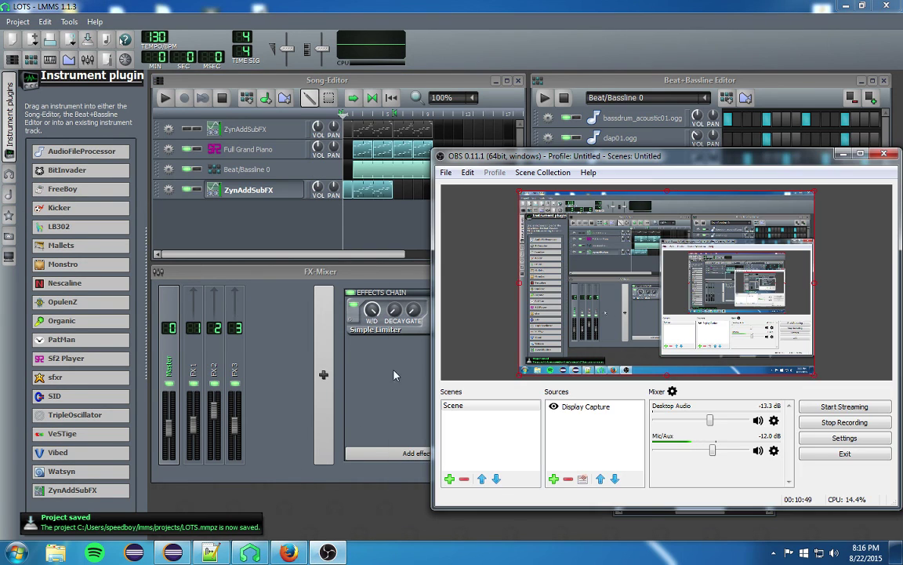